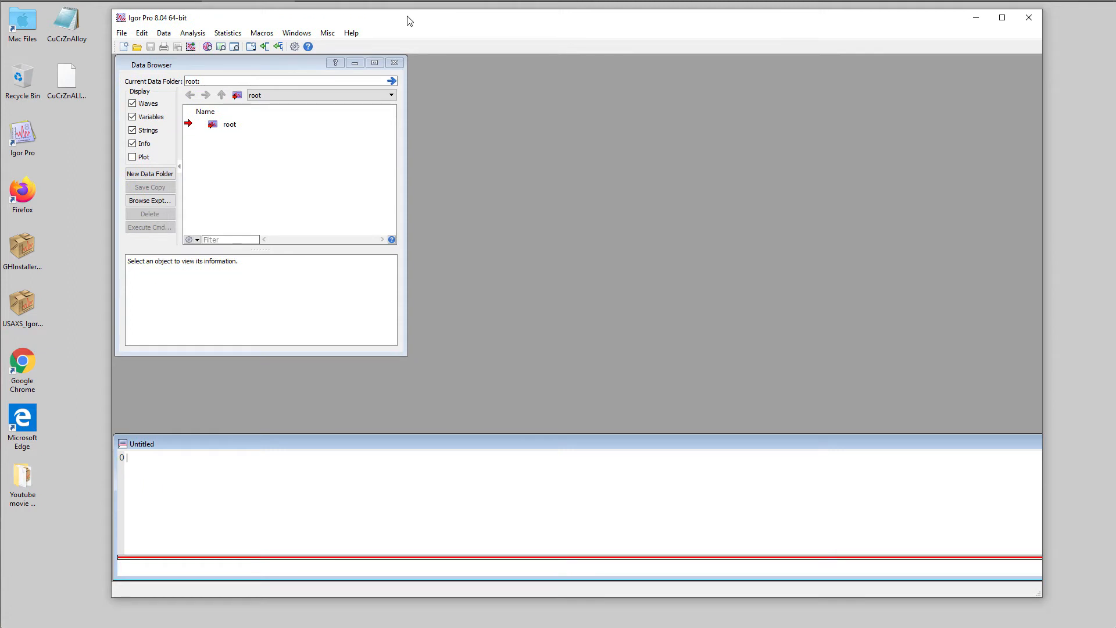
Step: Load the Irena SAS macros into the empty experiment
drag(410, 21, 404, 18)
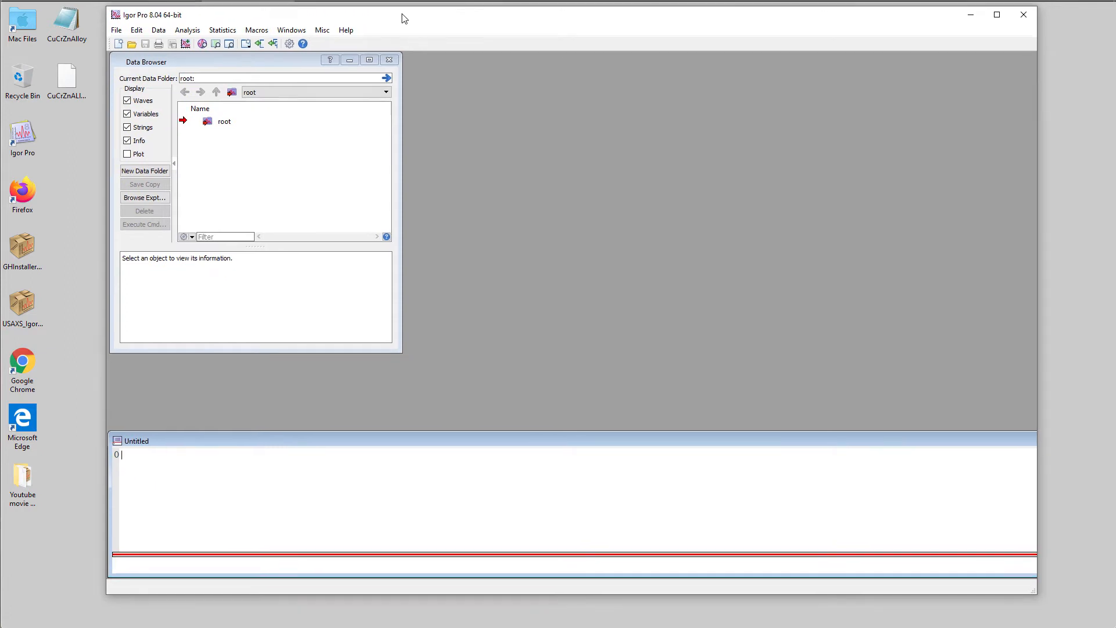
click(257, 32)
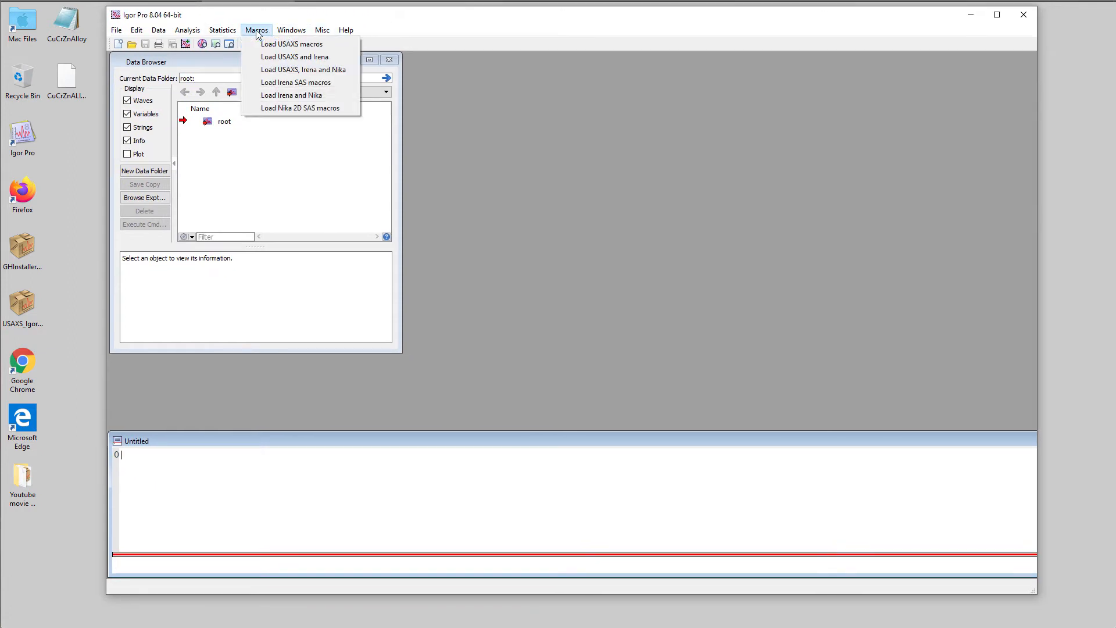
click(256, 82)
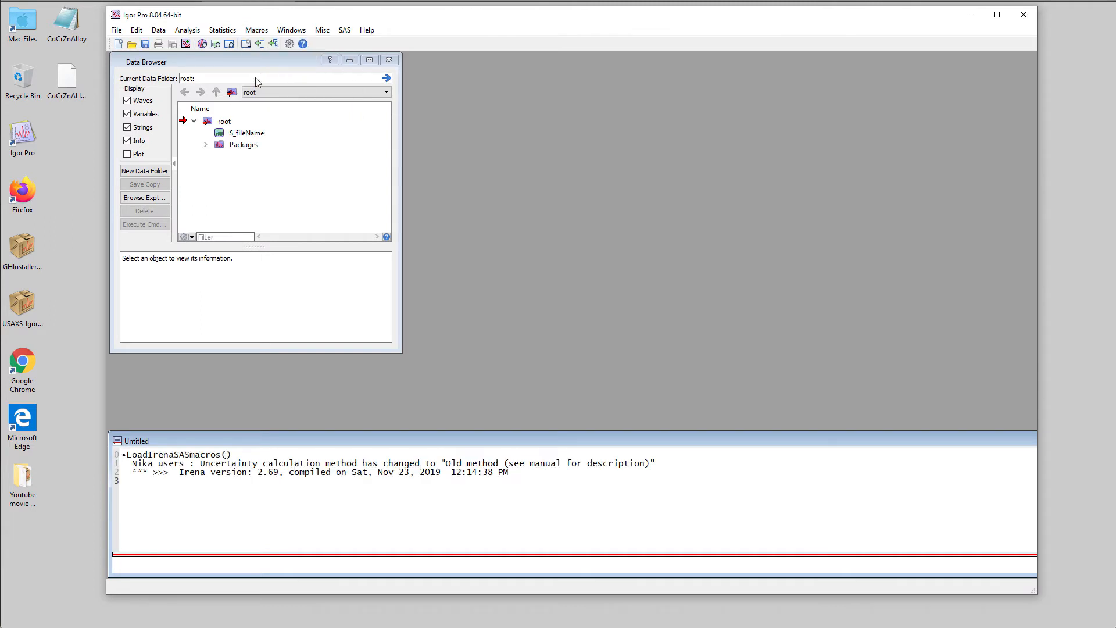
Step: Open the ASCII SAS data import tool and inspect the column layout of the CuCrZnAlloy data file in Notepad
click(345, 30)
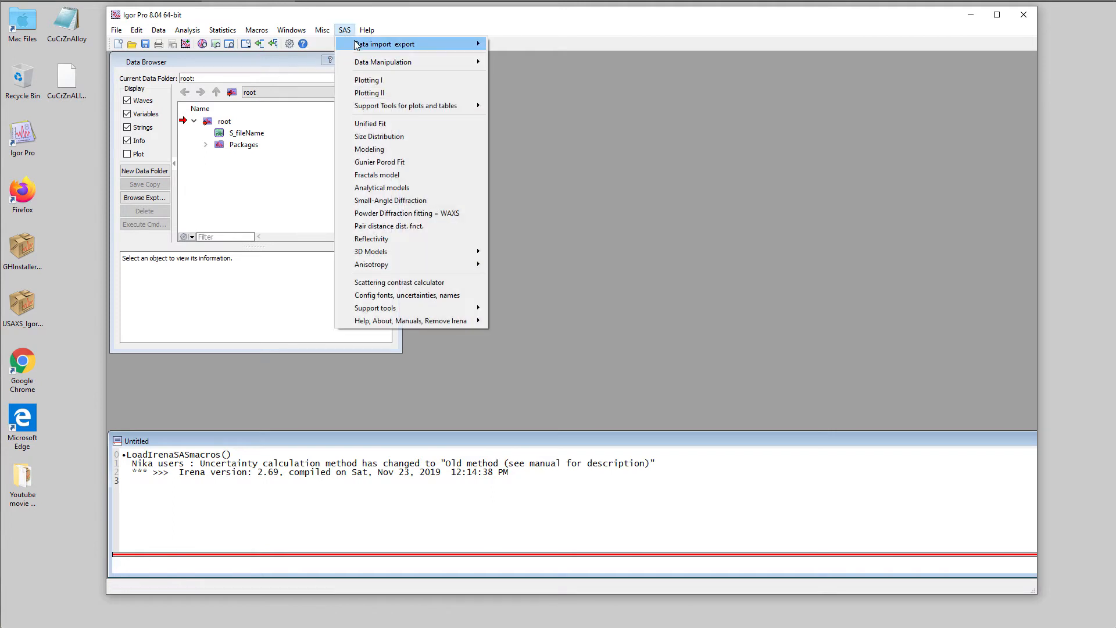
mouse_move(360, 45)
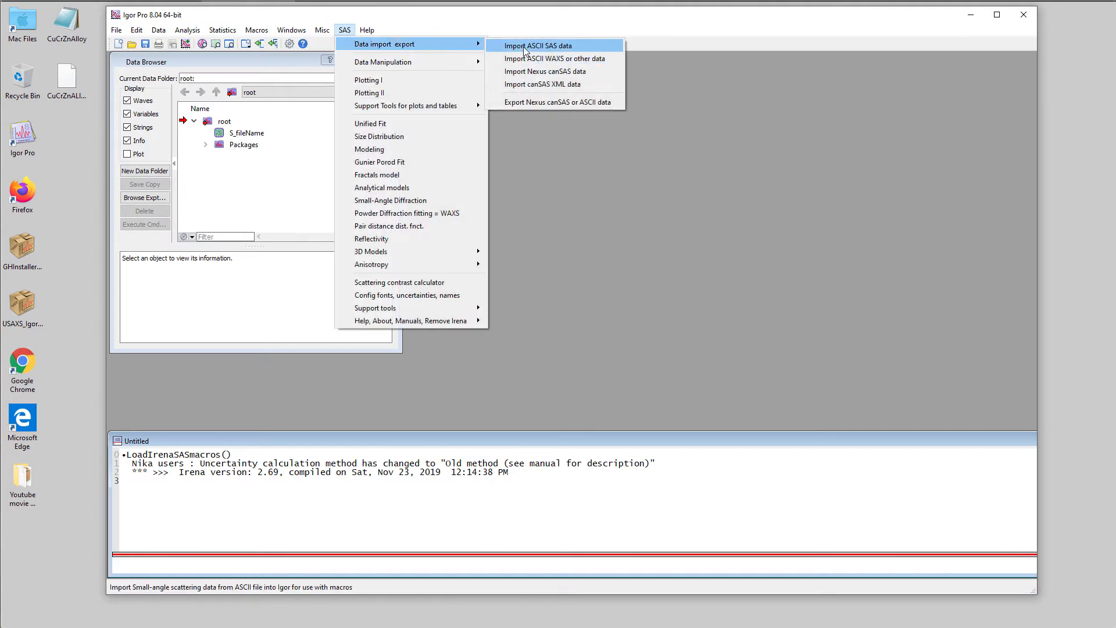
click(524, 47)
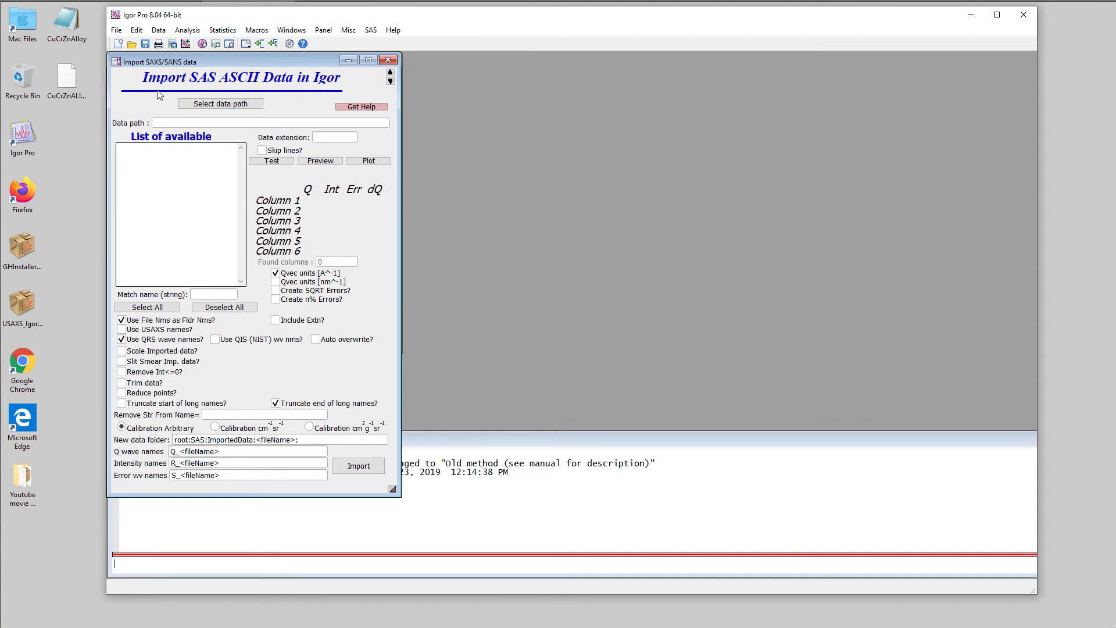
double_click(74, 23)
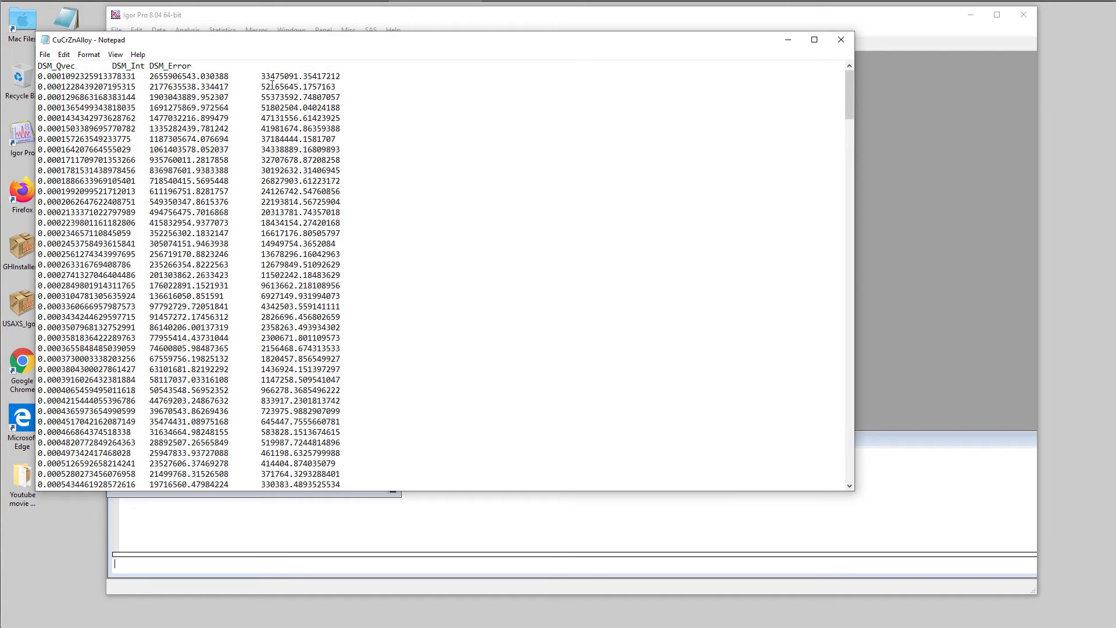
click(841, 40)
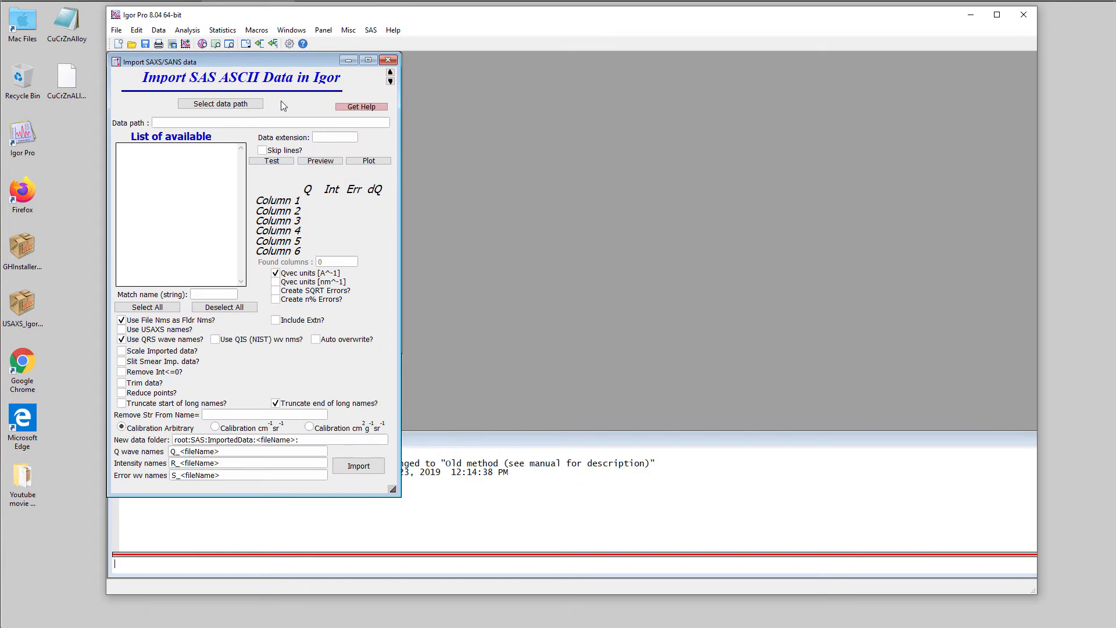
Step: Set the import data path to the Desktop folder and filter the available files by the extension dat
click(215, 104)
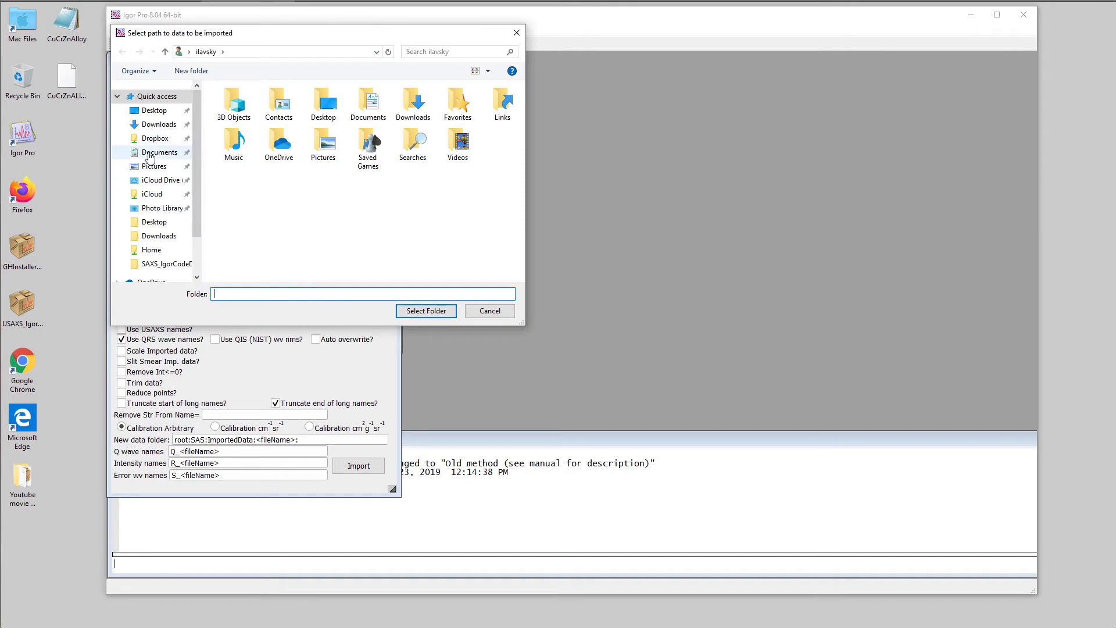
click(163, 111)
click(426, 310)
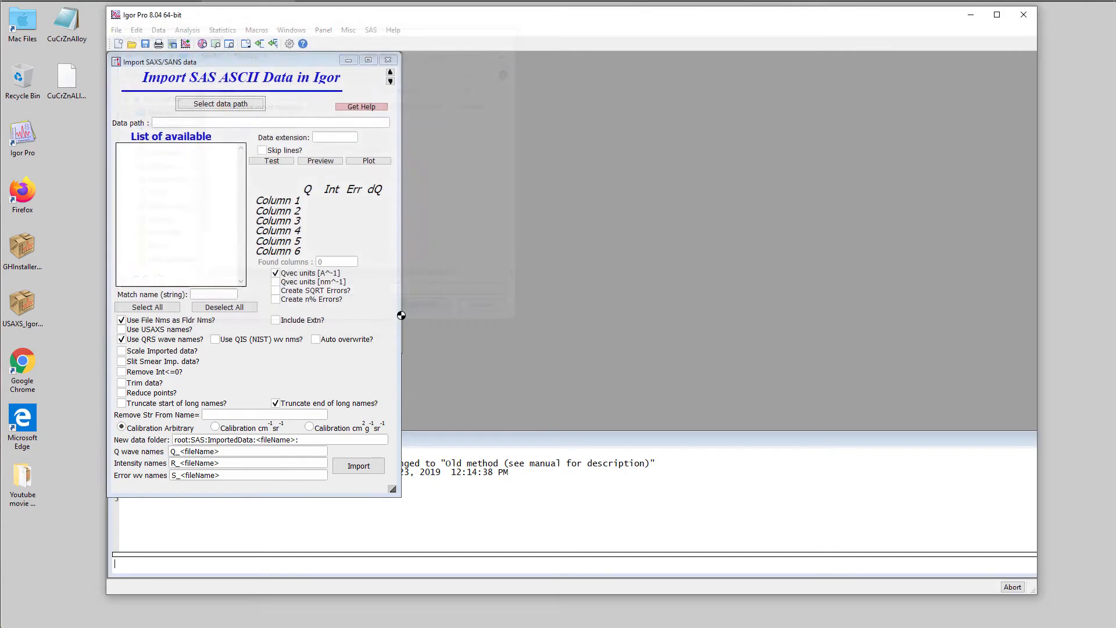
click(339, 137)
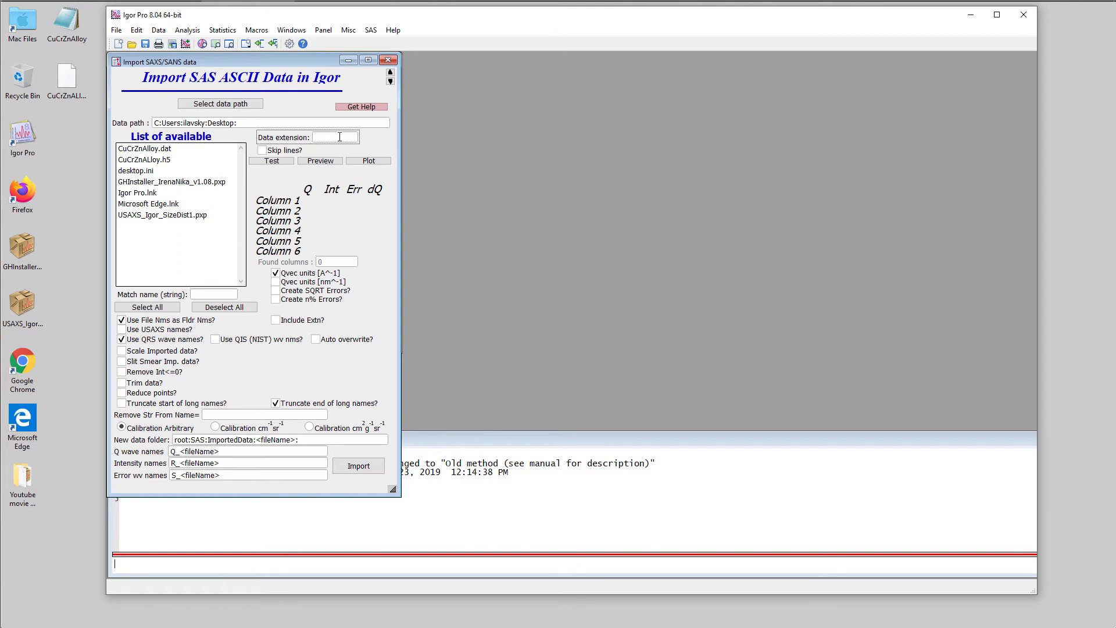
key(BackSpace)
key(BackSpace)
key(BackSpace)
key(Return)
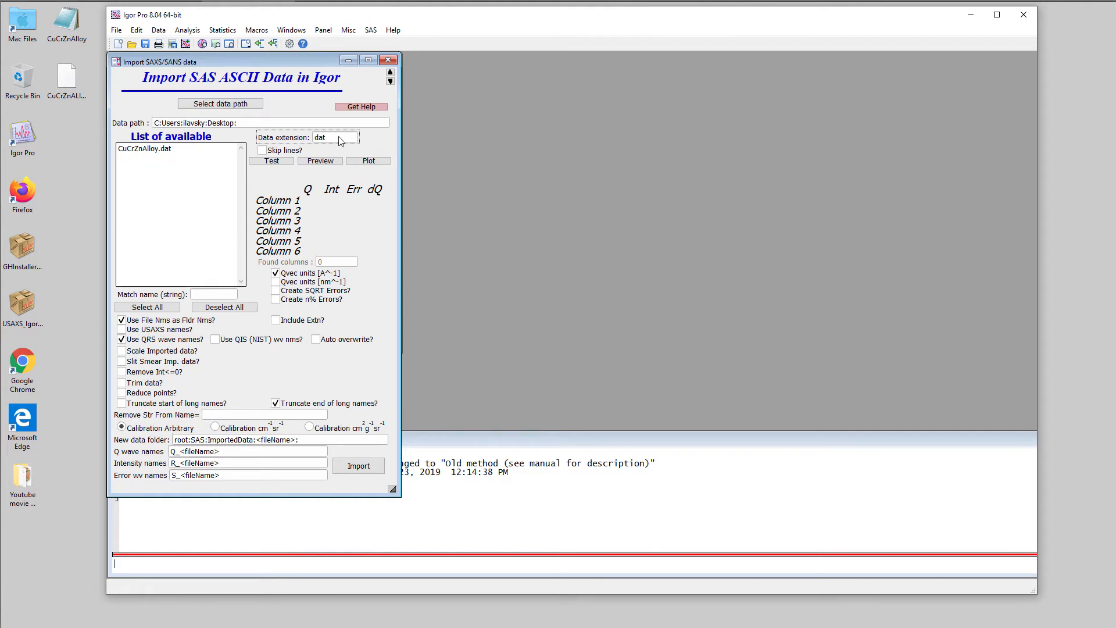
Step: Preview CuCrZnAlloy.dat and assign column 1 to Q, column 2 to Int and column 3 to Err
click(153, 150)
double_click(152, 150)
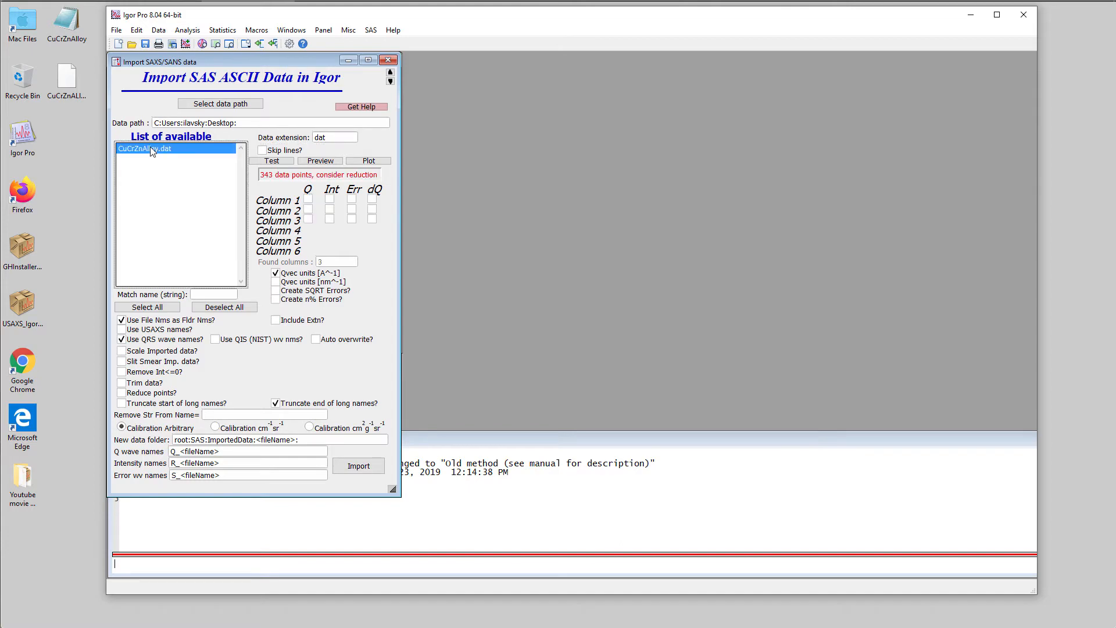
click(308, 199)
click(330, 209)
click(352, 219)
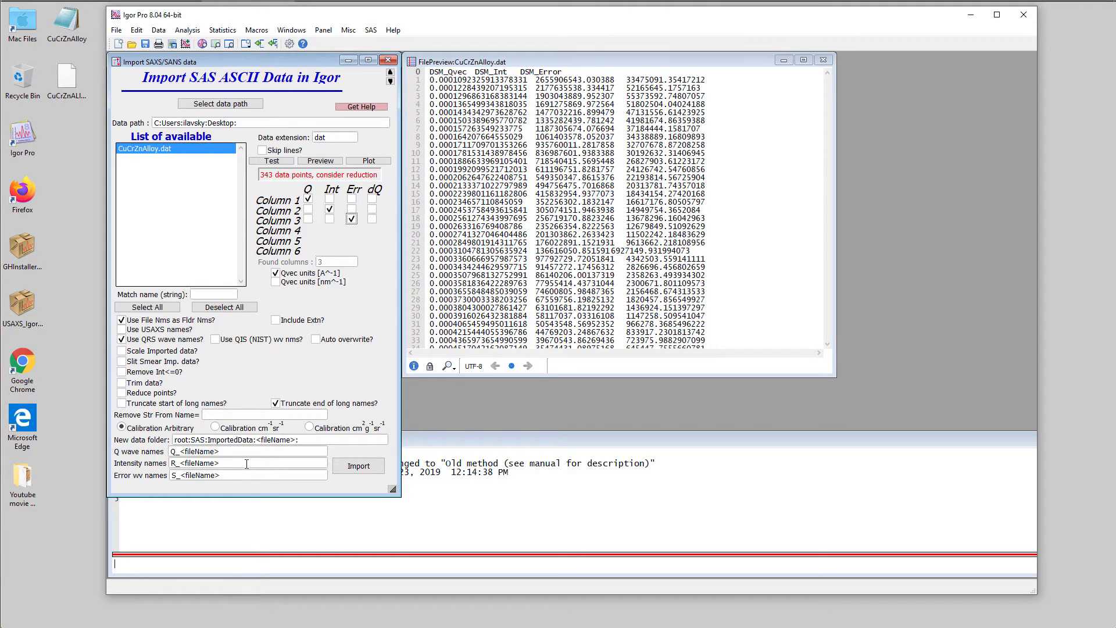
Step: Set the calibration to cm^-1 sr^-1 and import CuCrZnAlloy.dat, closing the file preview and import tool
click(215, 428)
click(365, 467)
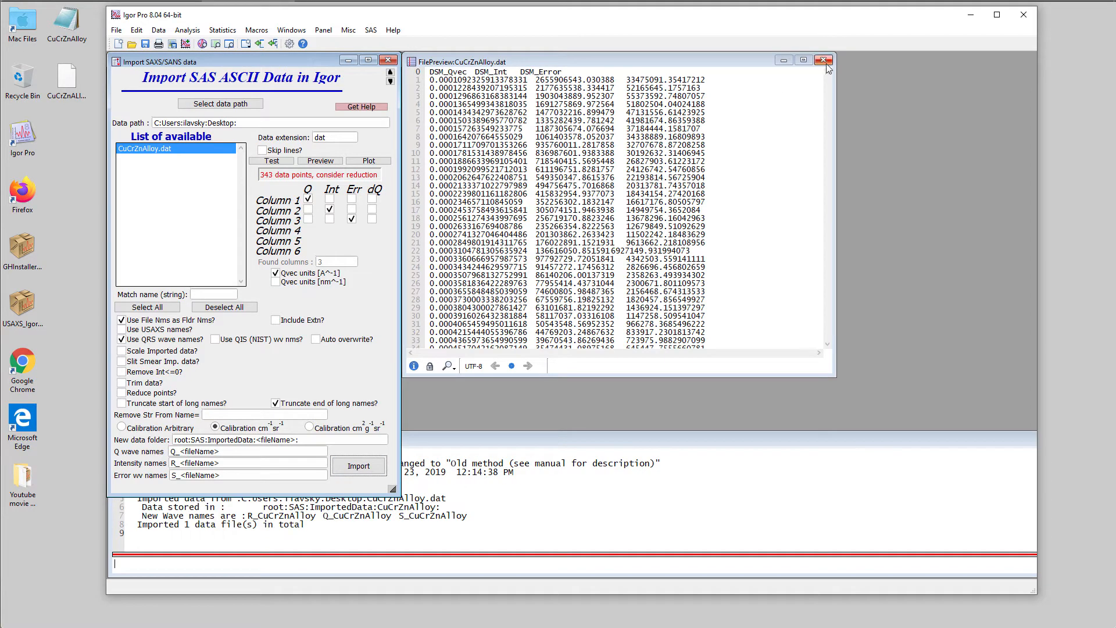
click(823, 61)
click(387, 61)
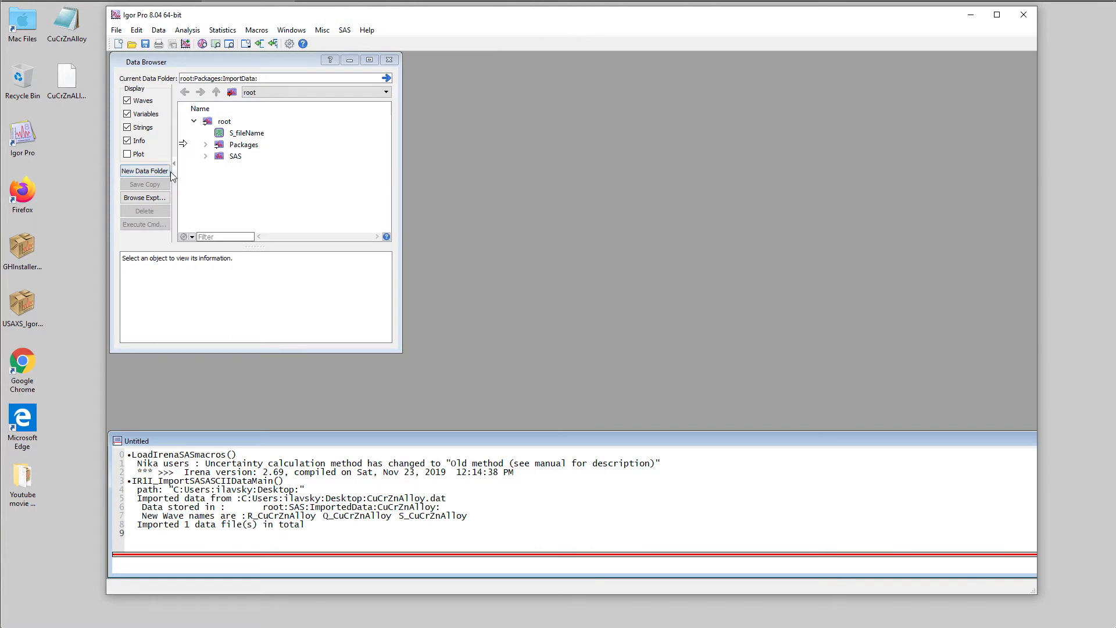
Step: Enlarge the Data Browser and check the imported data inside the SAS folder
drag(398, 350, 434, 477)
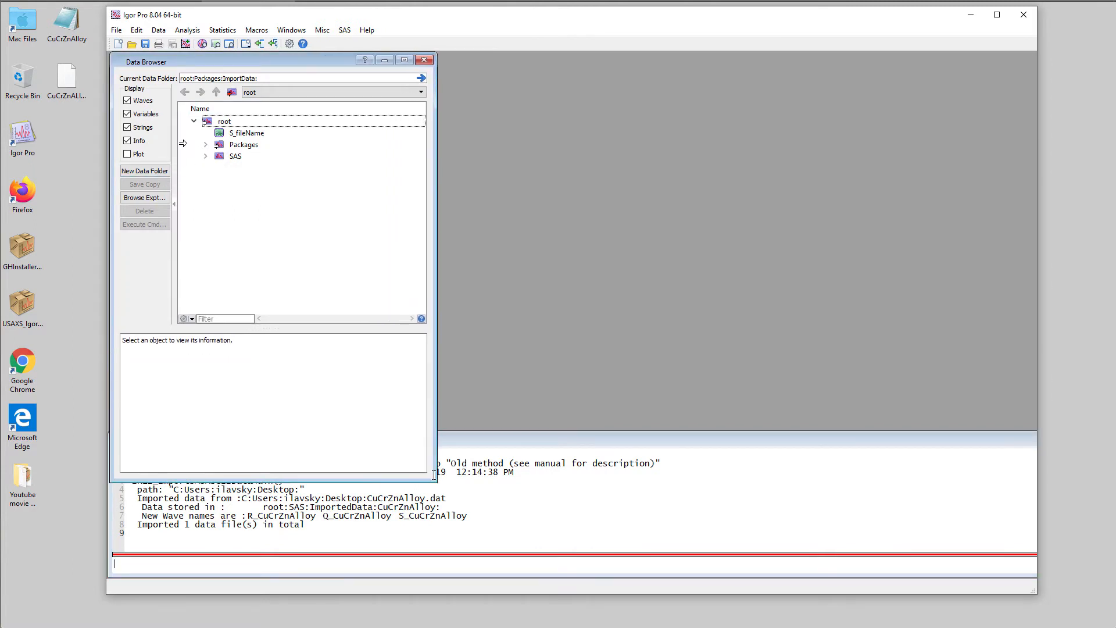
click(205, 155)
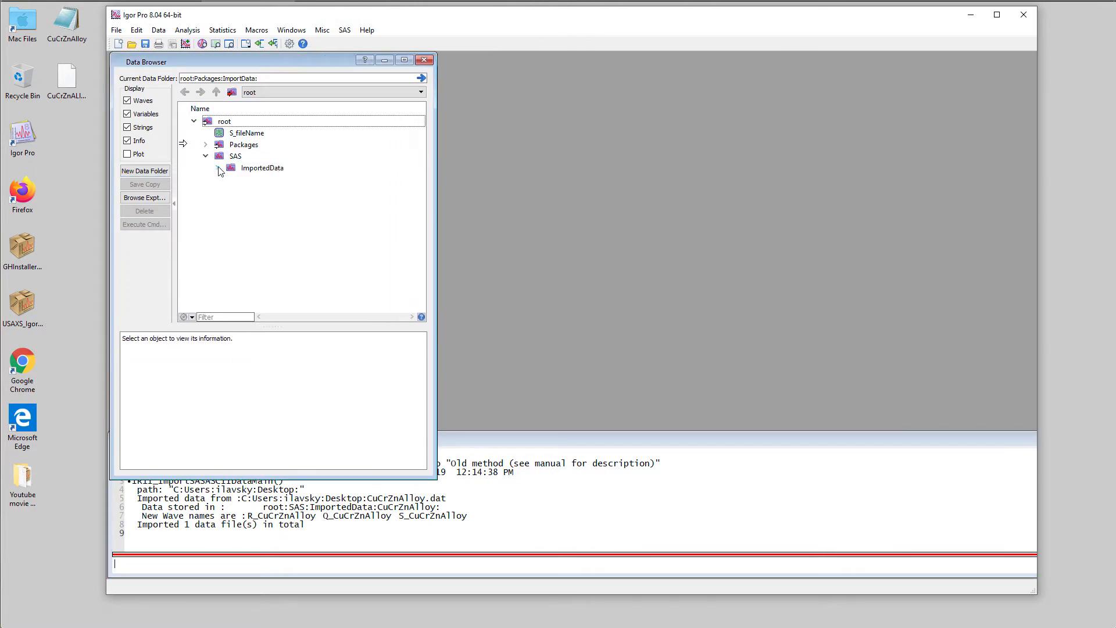
click(218, 168)
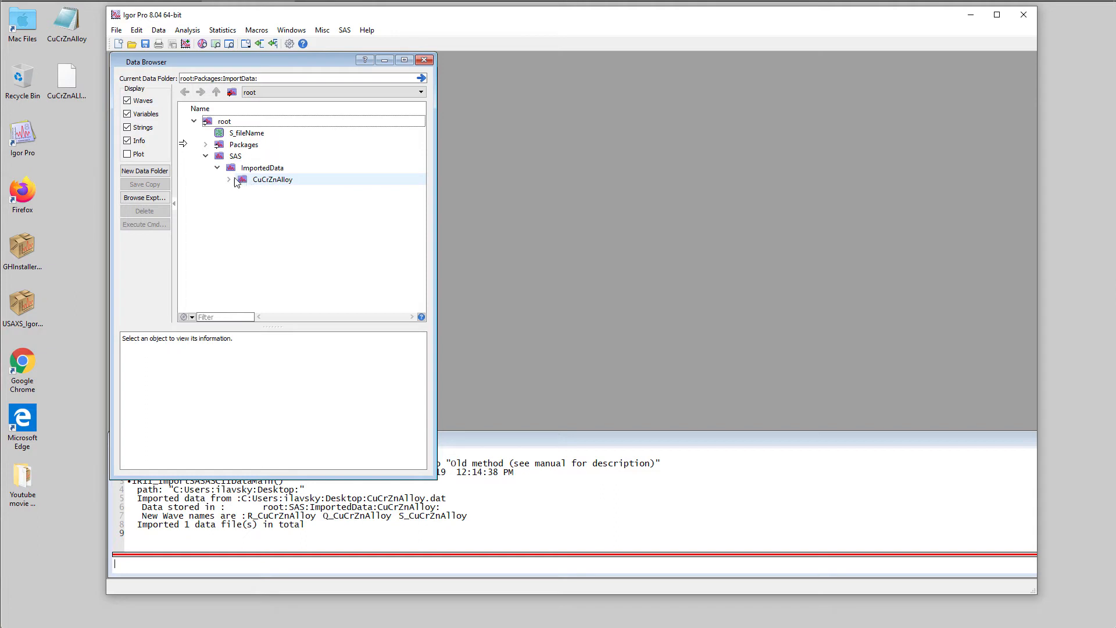
click(205, 156)
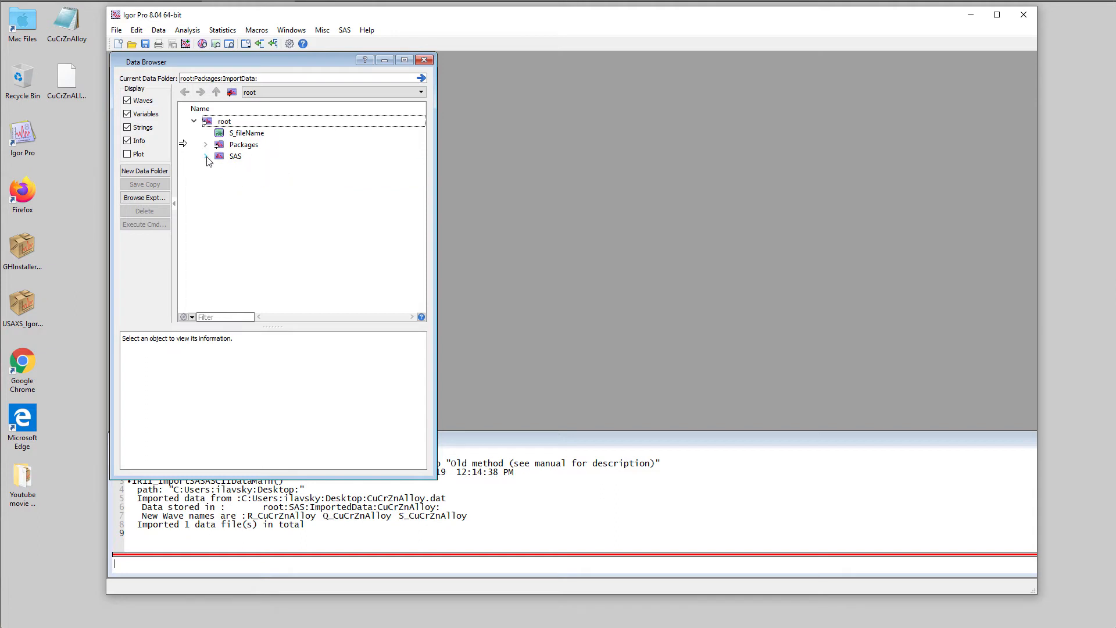
Step: Open the Nexus canSAS data import tool and filter the available files by the extension h5
click(343, 30)
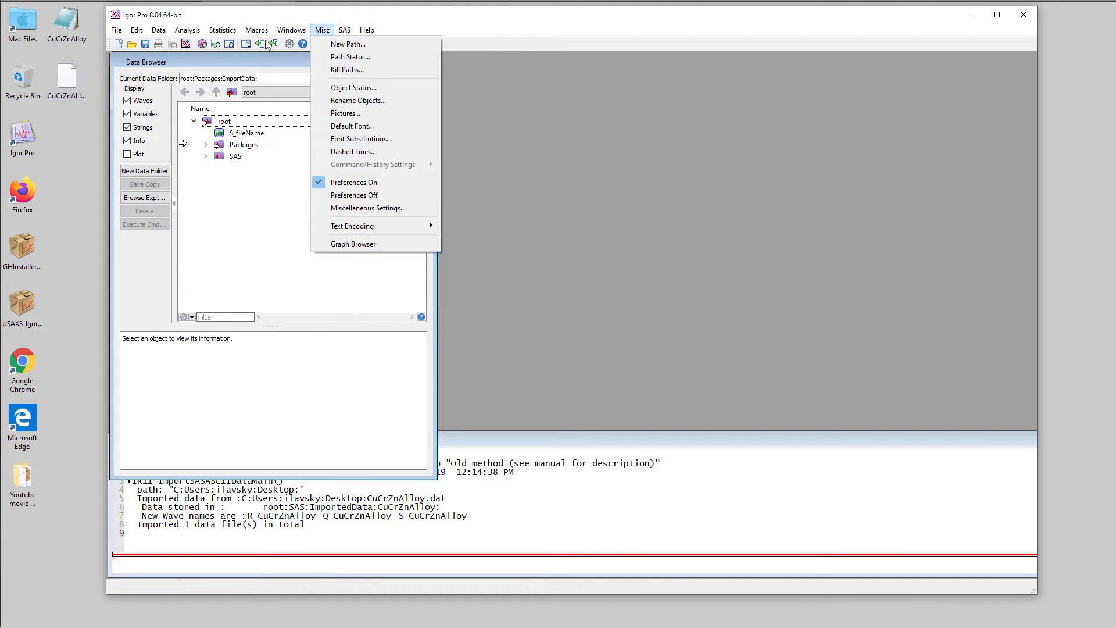
mouse_move(343, 30)
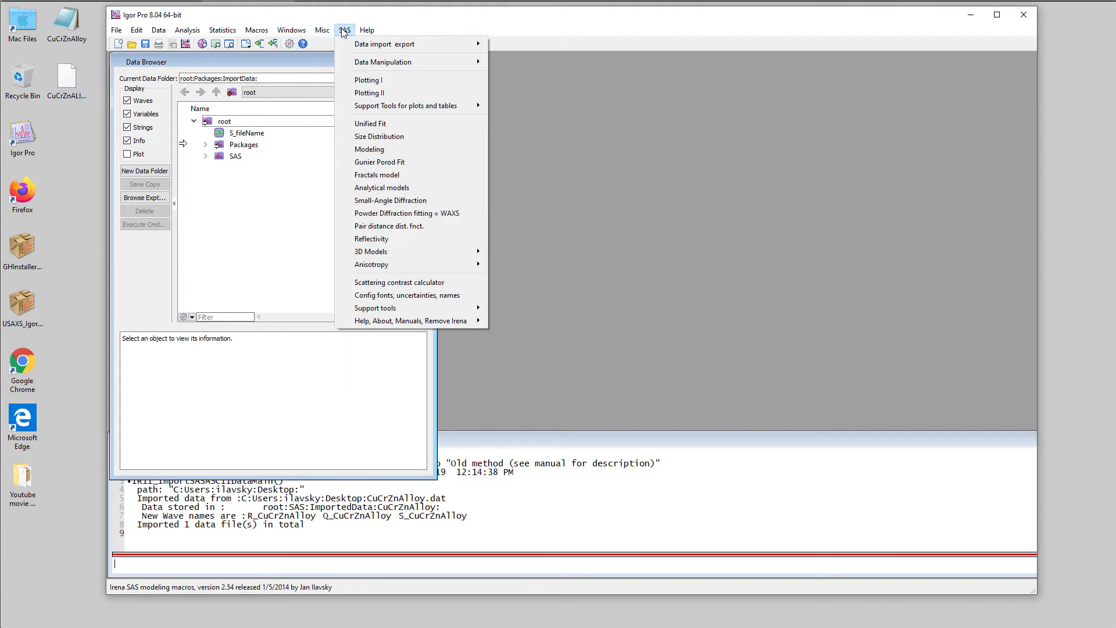
mouse_move(378, 44)
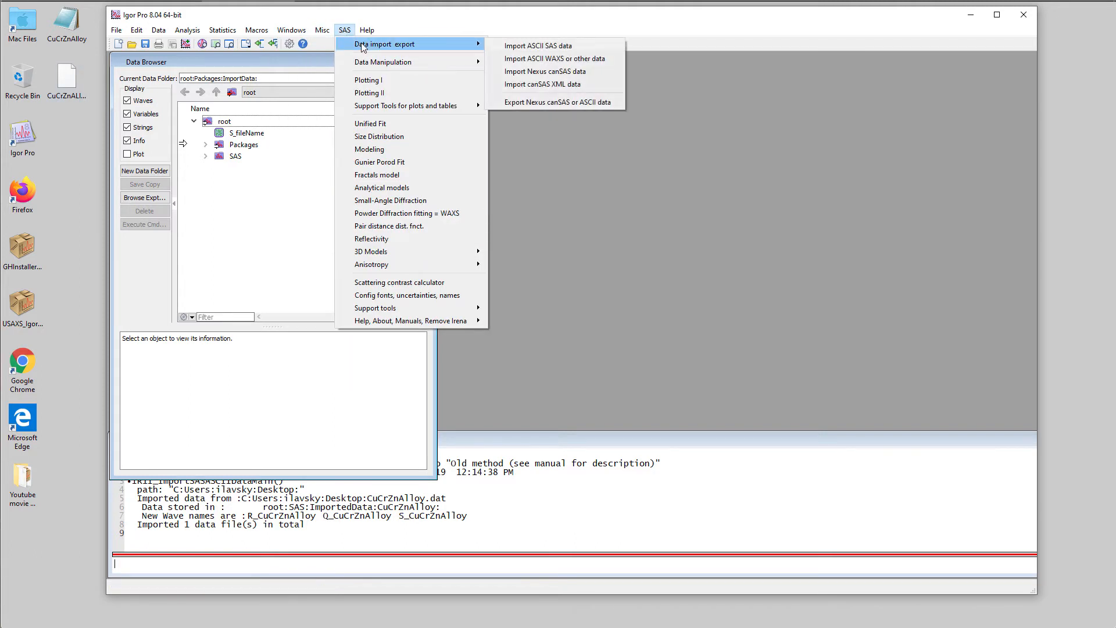
click(542, 72)
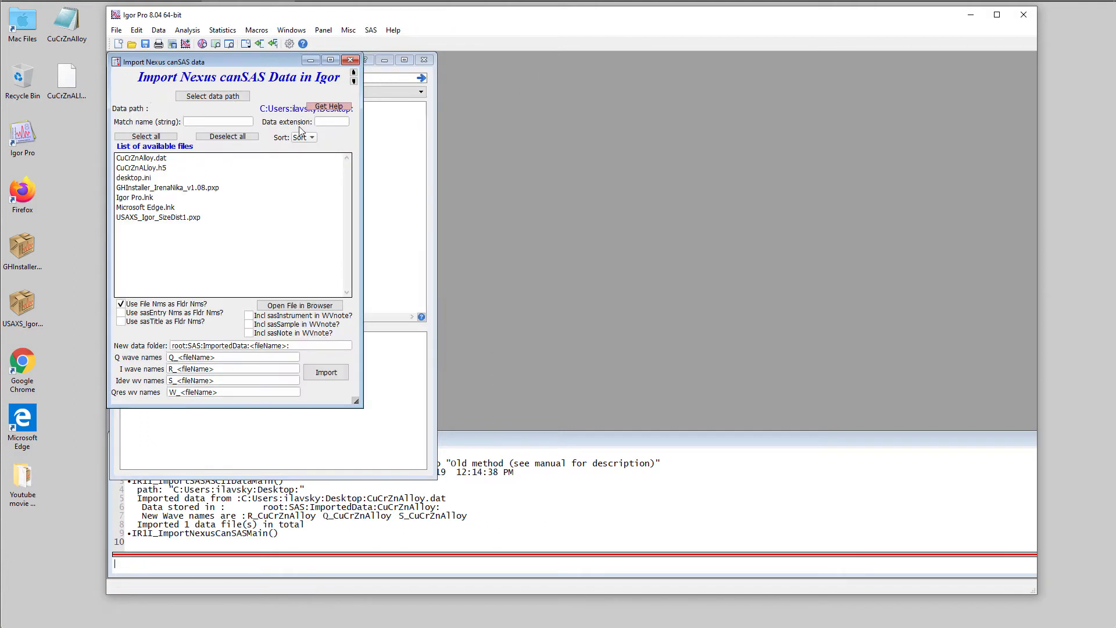
click(327, 123)
key(Return)
Step: Import CuCrZnALloy.h5 with its file name as folder name and close the Nexus import tool
click(152, 158)
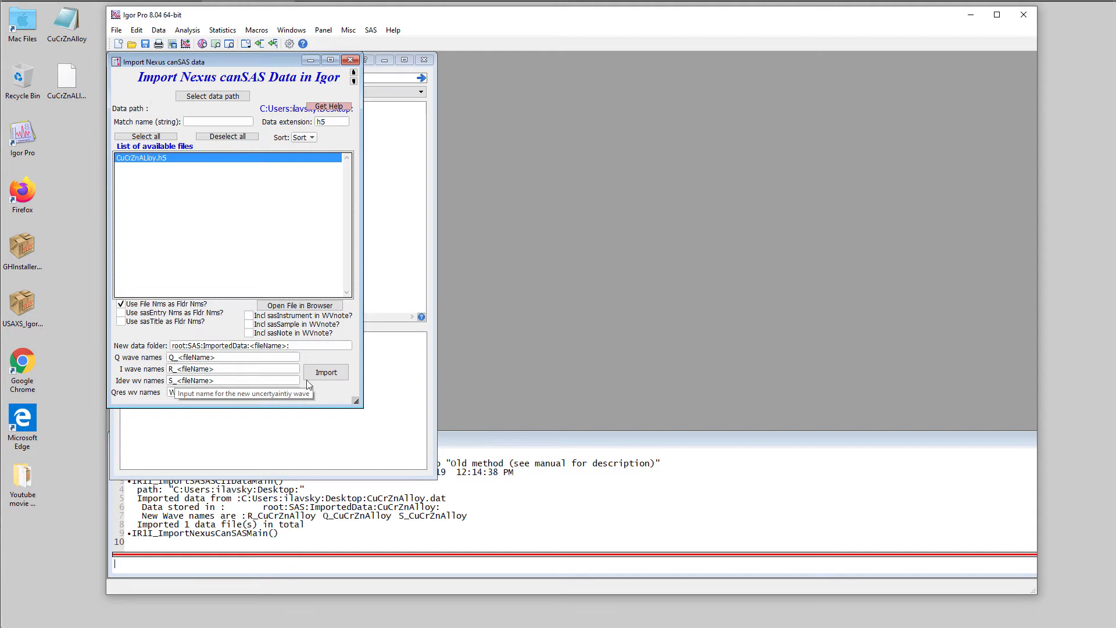
click(332, 374)
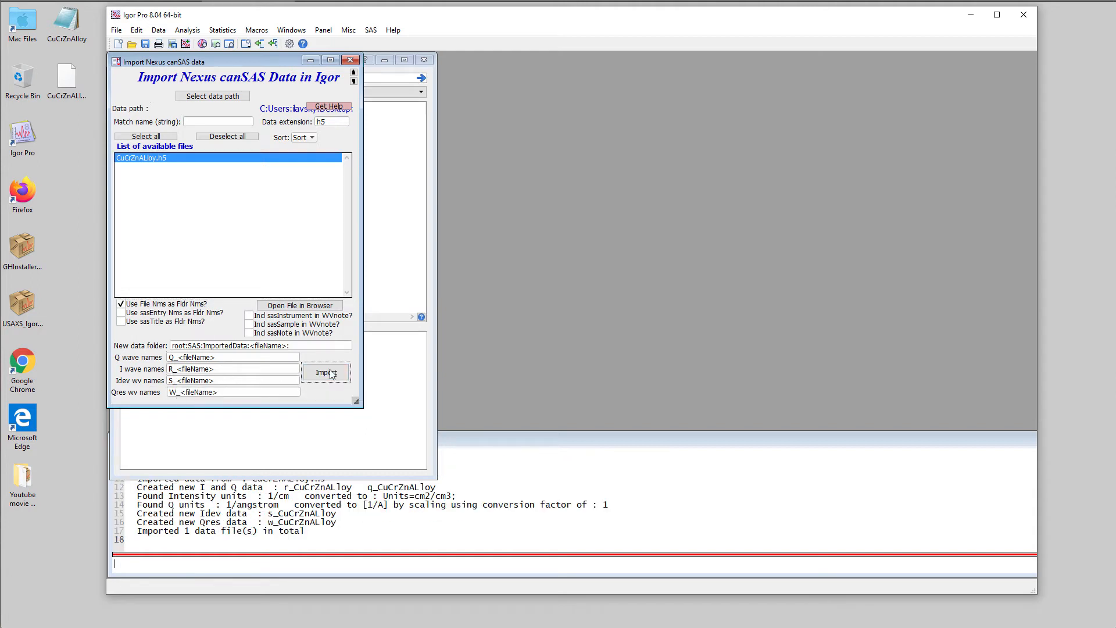
drag(272, 62, 417, 89)
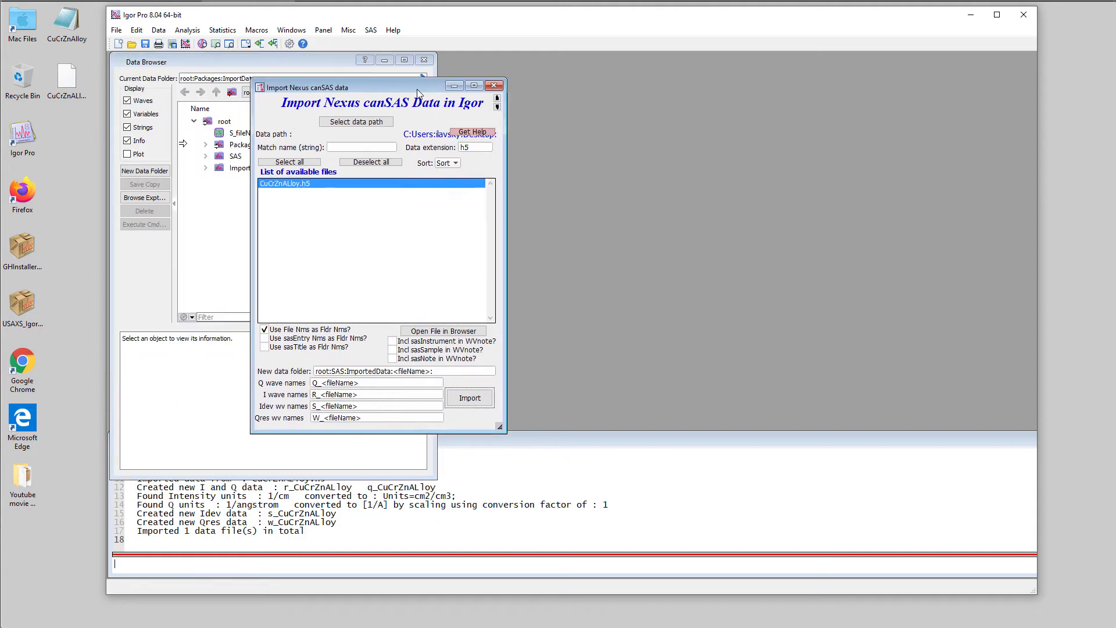
click(495, 87)
Step: Move the CuCrZnALloy data folder from the root-level ImportedData folder into the SAS folder
click(205, 167)
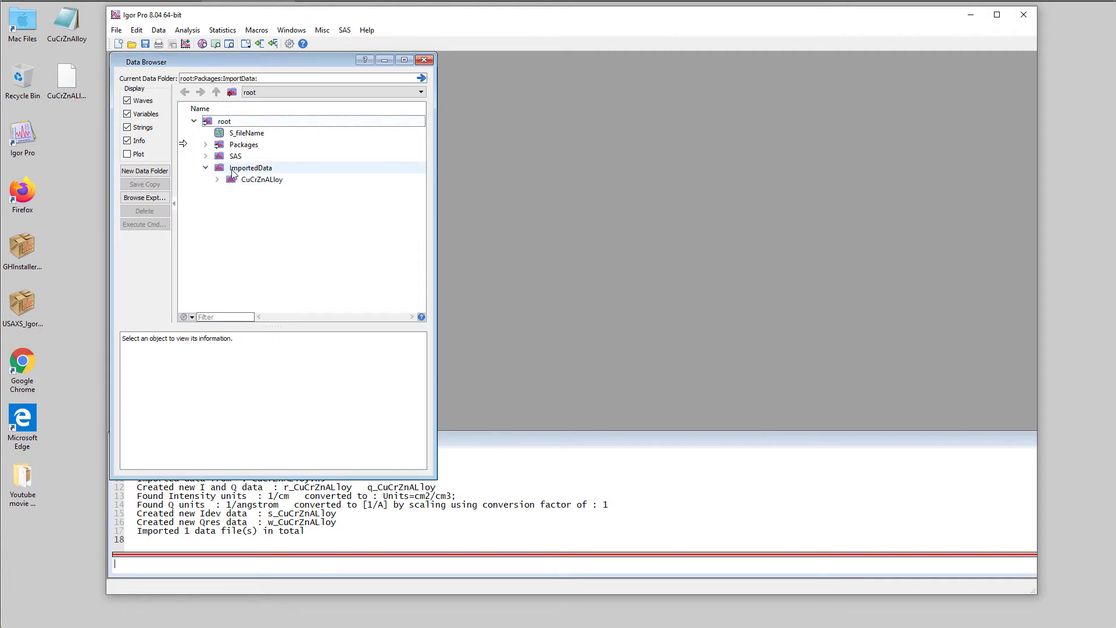
click(205, 156)
click(258, 207)
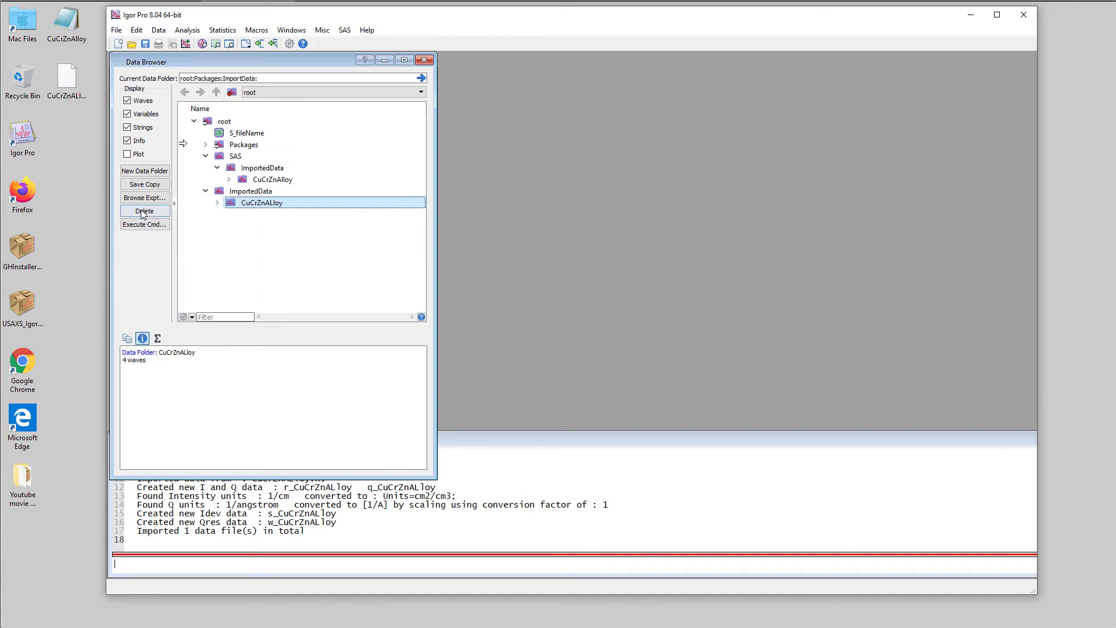
right_click(272, 205)
click(237, 226)
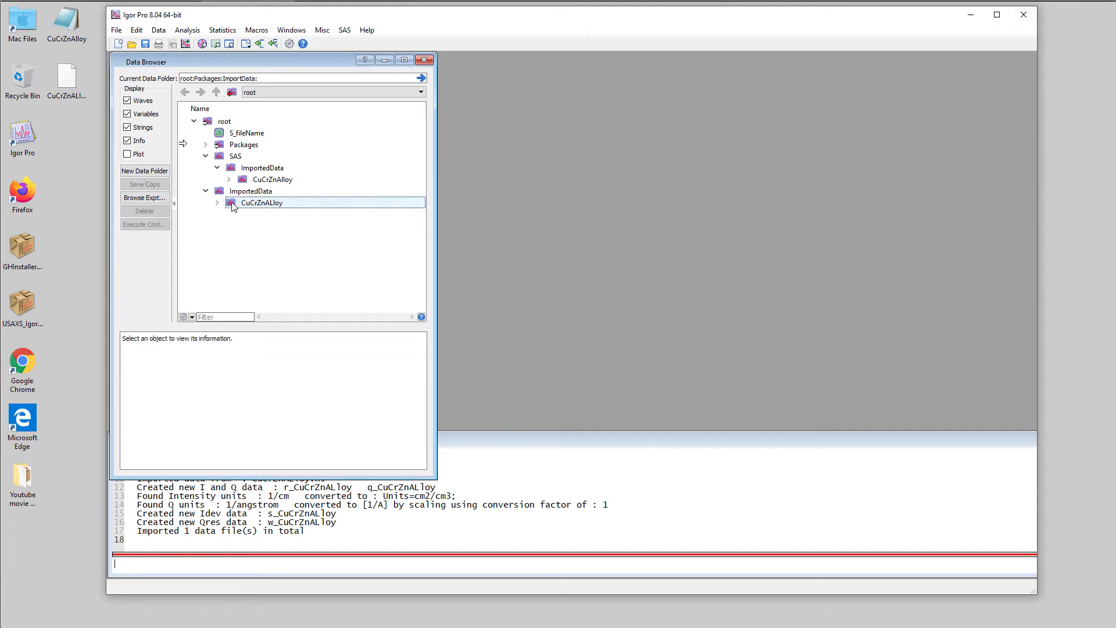
drag(235, 206, 250, 158)
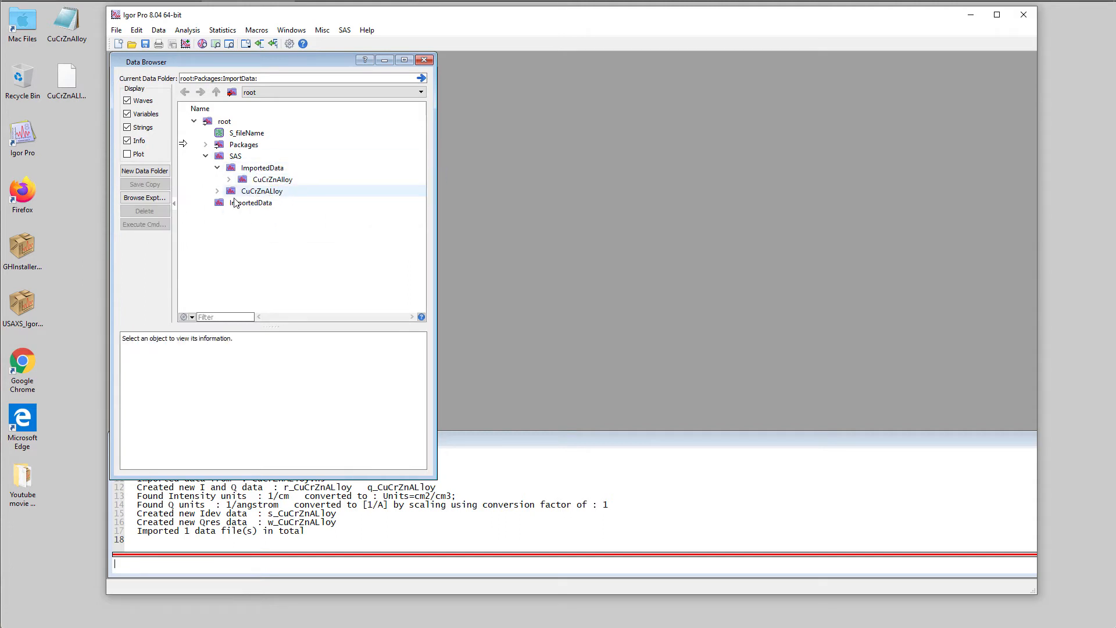
Step: Delete the empty ImportedData folder at root level
right_click(218, 204)
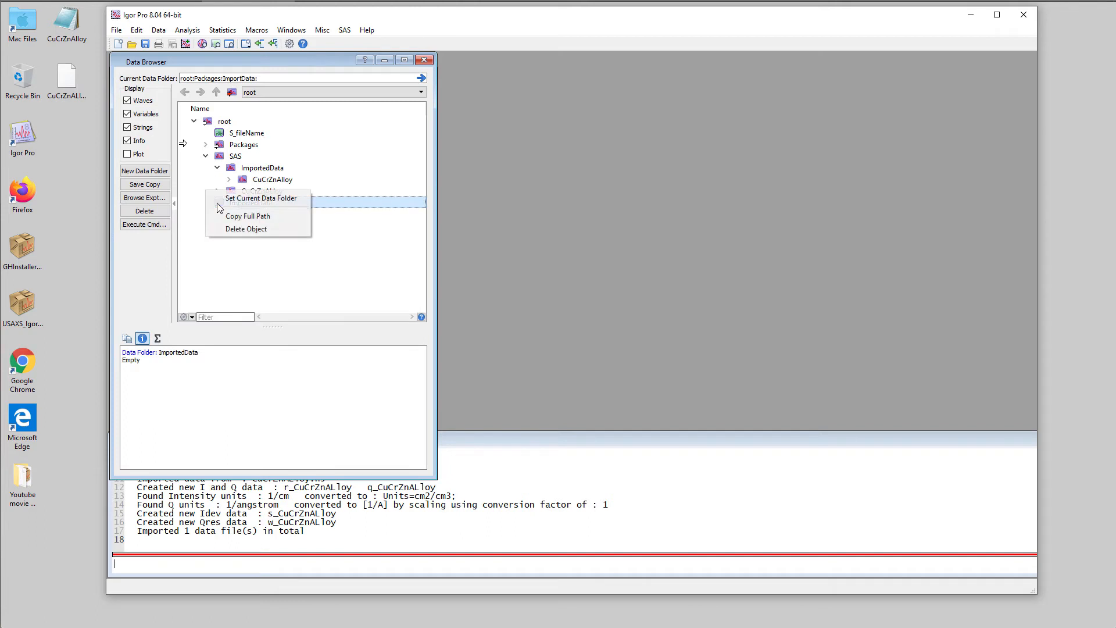
click(239, 228)
click(578, 328)
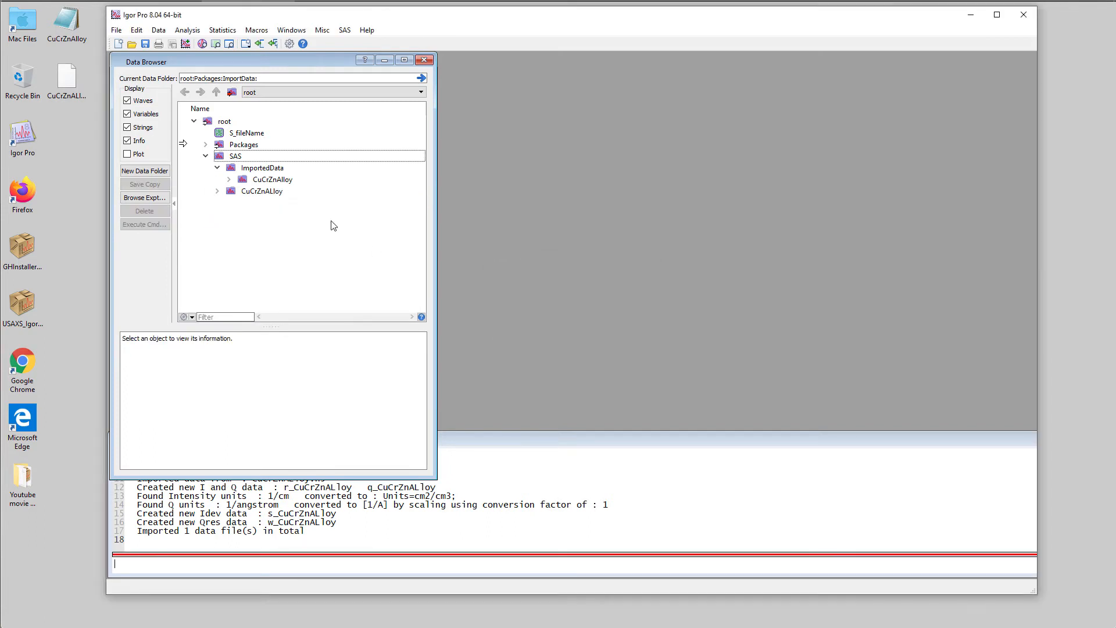
Step: Expand the CuCrZnAlloy and CuCrZnALloy data folders to examine the waves each contains
click(229, 180)
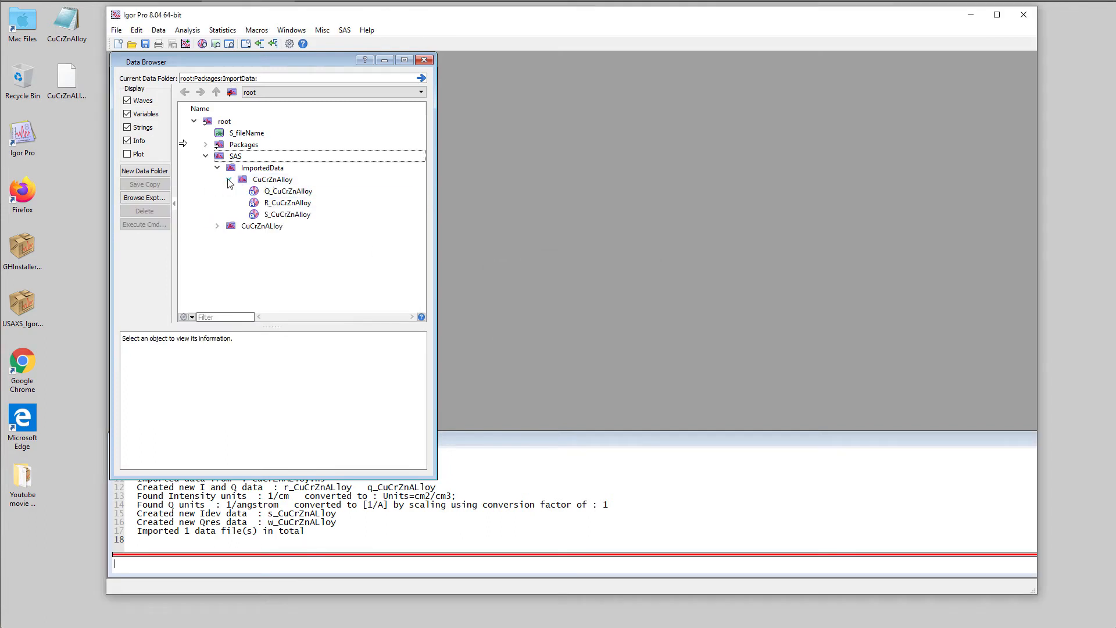
click(217, 226)
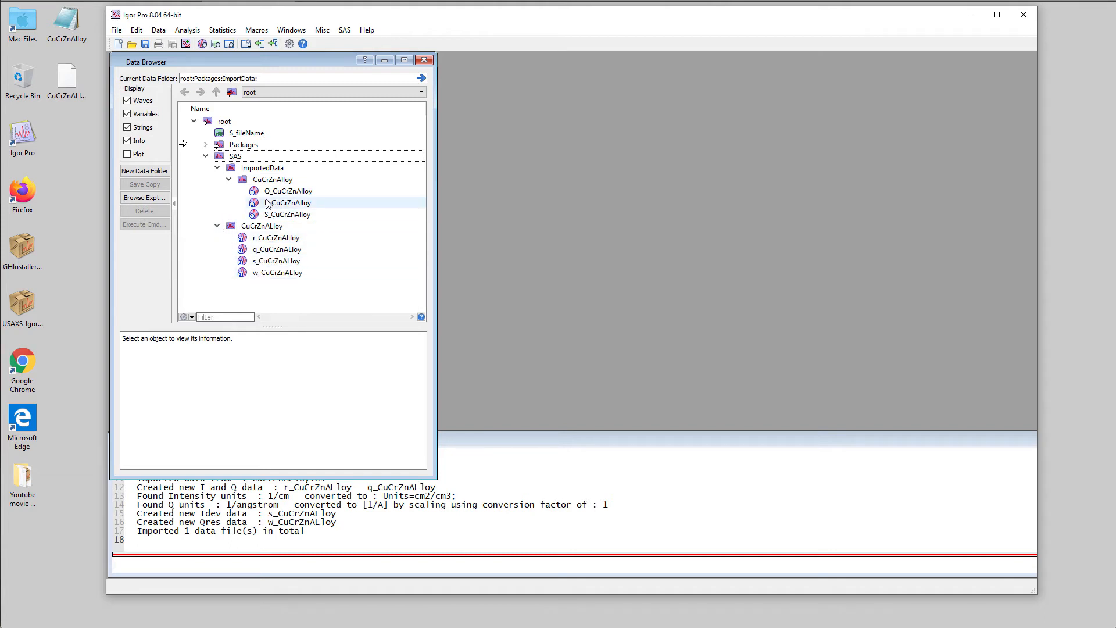
Step: Examine the r_CuCrZnALloy wave's information and import note in the Data Browser
click(256, 243)
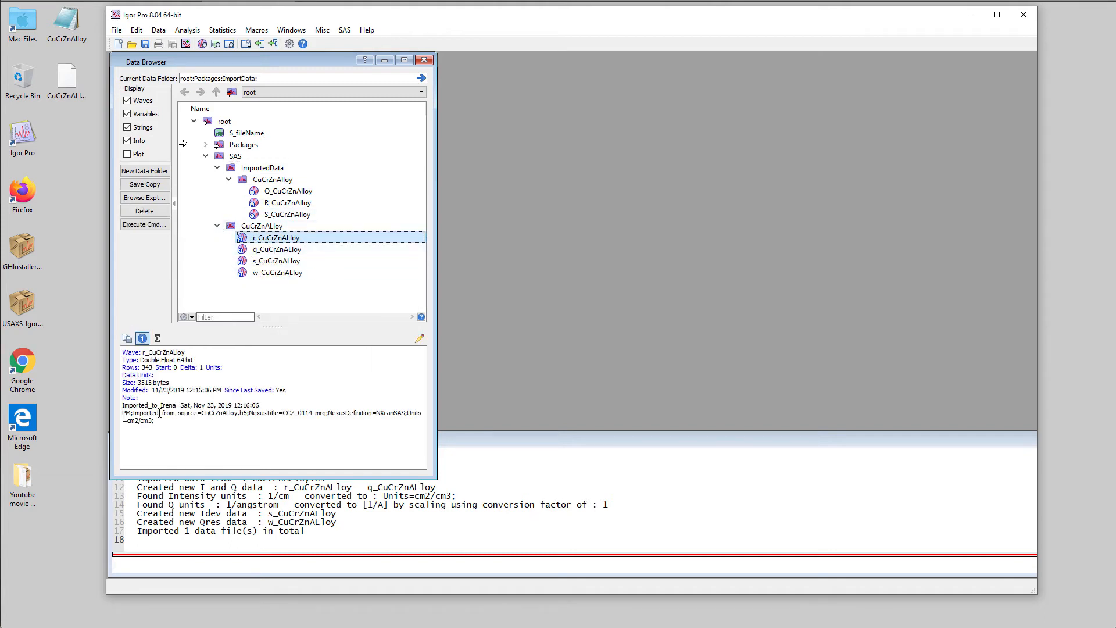
click(217, 225)
click(217, 225)
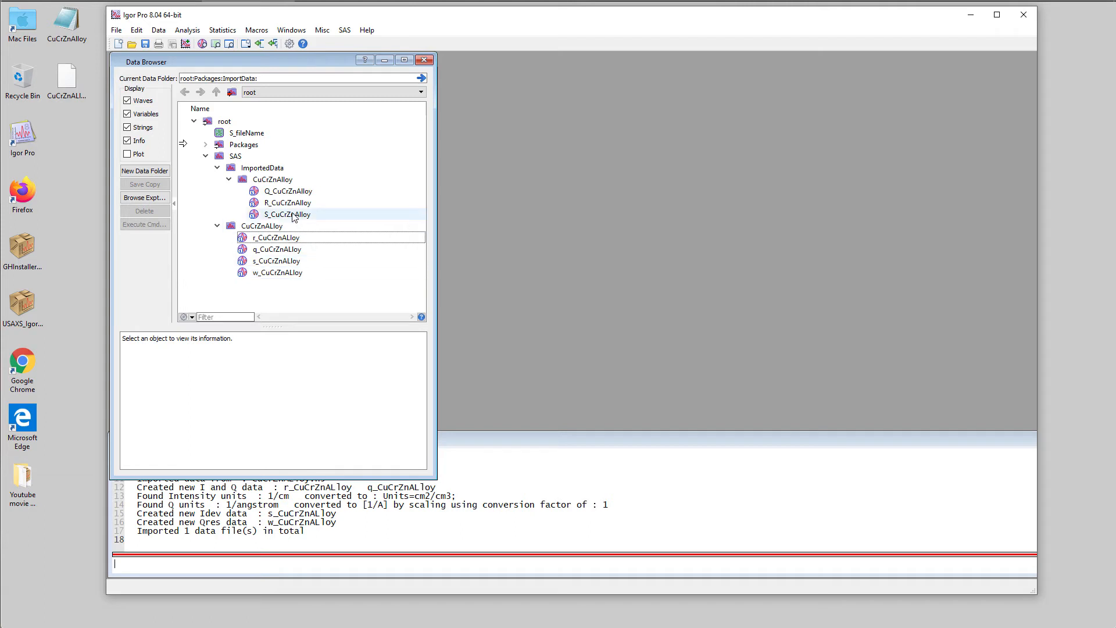
Step: Collapse both alloy data folders and delete the ImportedData folder, with its CuCrZnAlloy subfolder, from the SAS folder
click(217, 225)
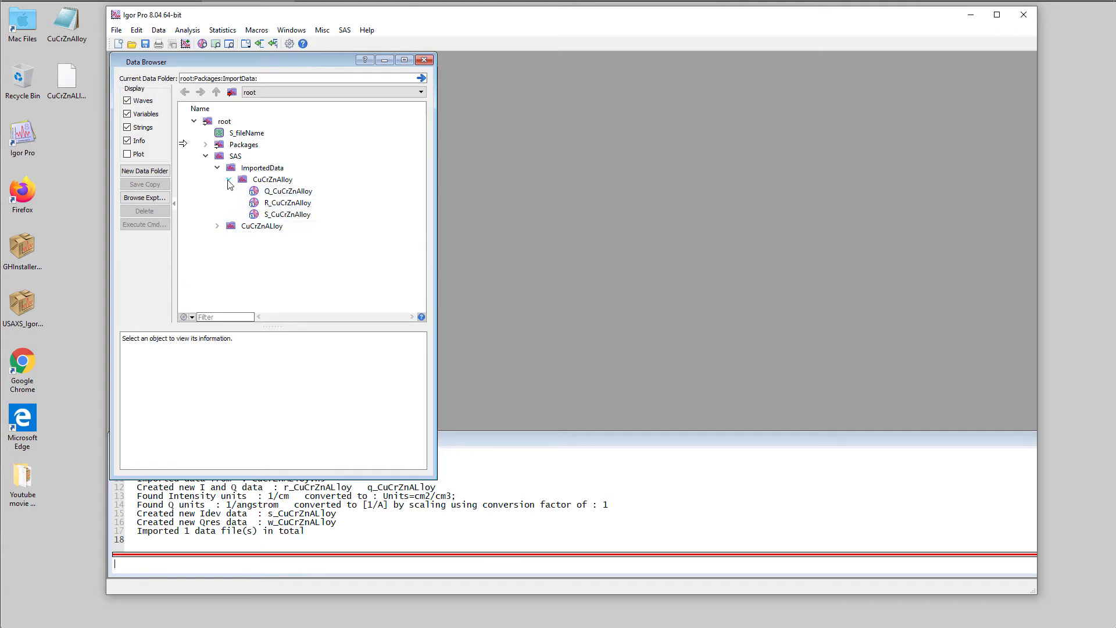
click(229, 180)
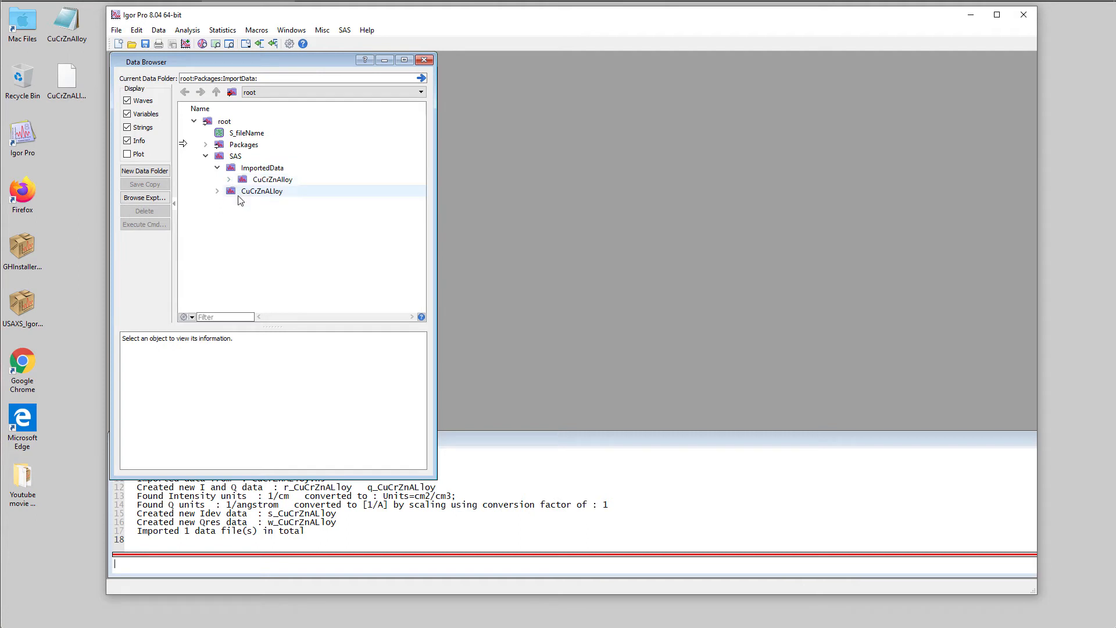
click(250, 168)
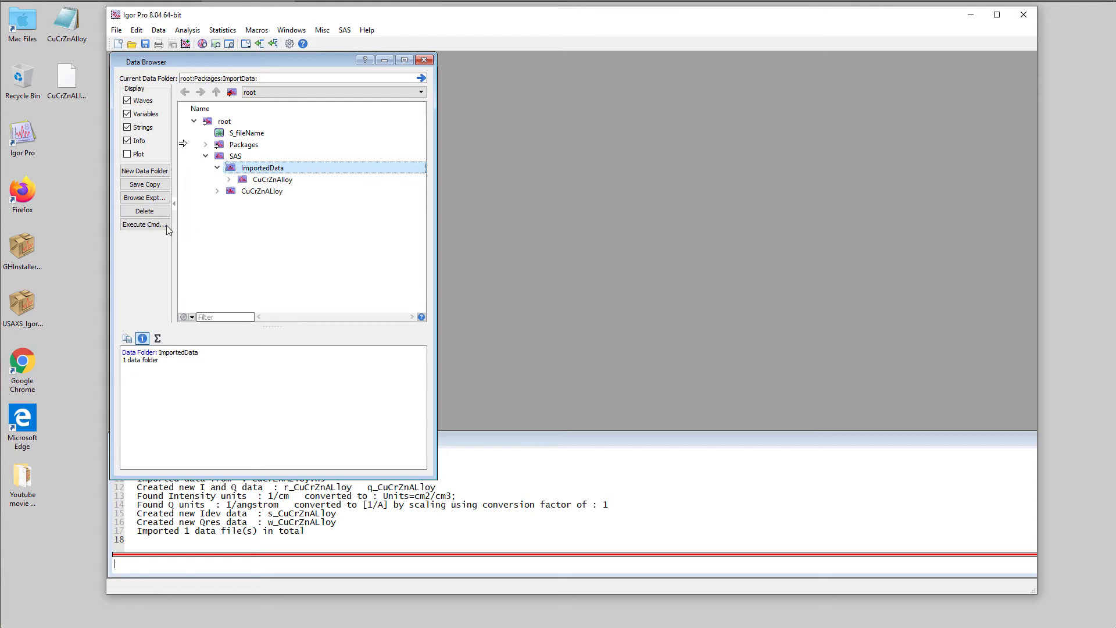
click(150, 212)
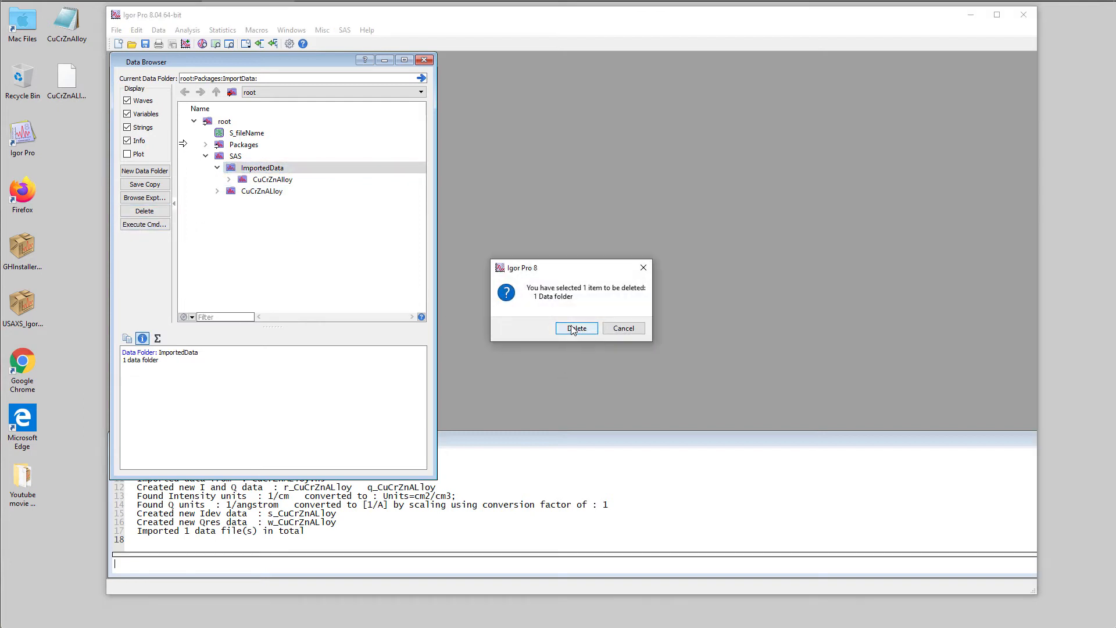
click(576, 328)
Step: Plot the CuCrZnALloy folder's QRS data in the Plotting I tool
click(345, 31)
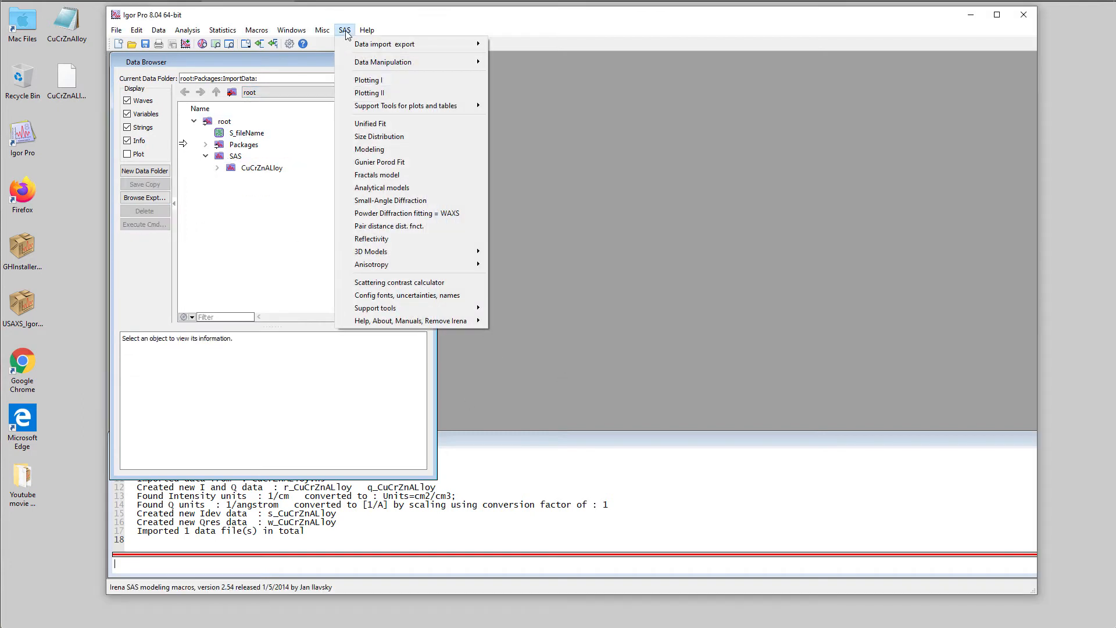
click(361, 80)
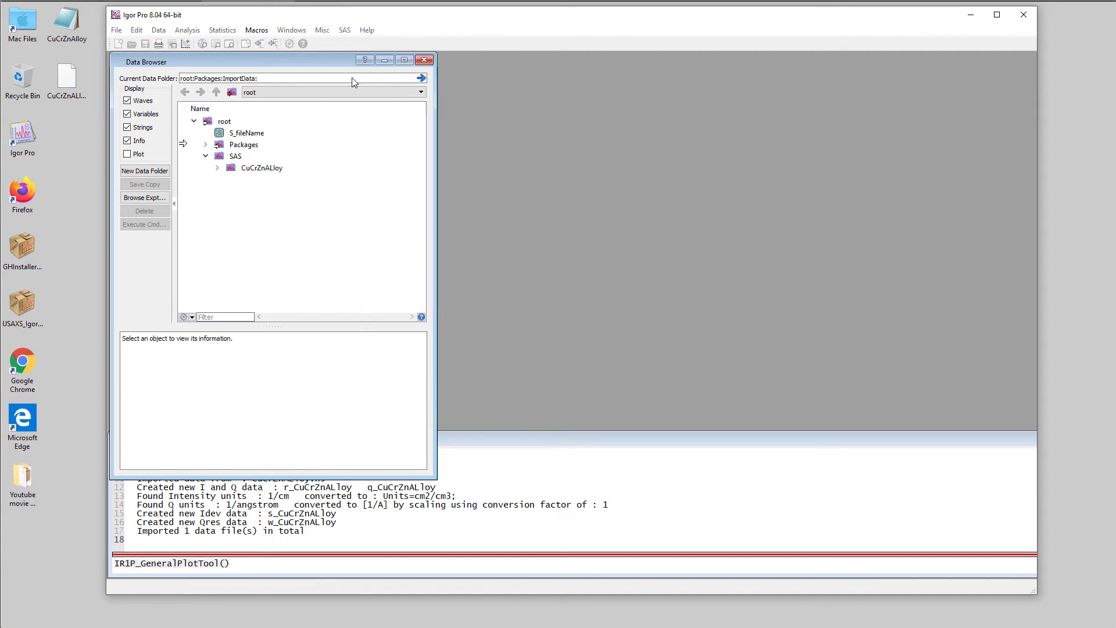
click(197, 108)
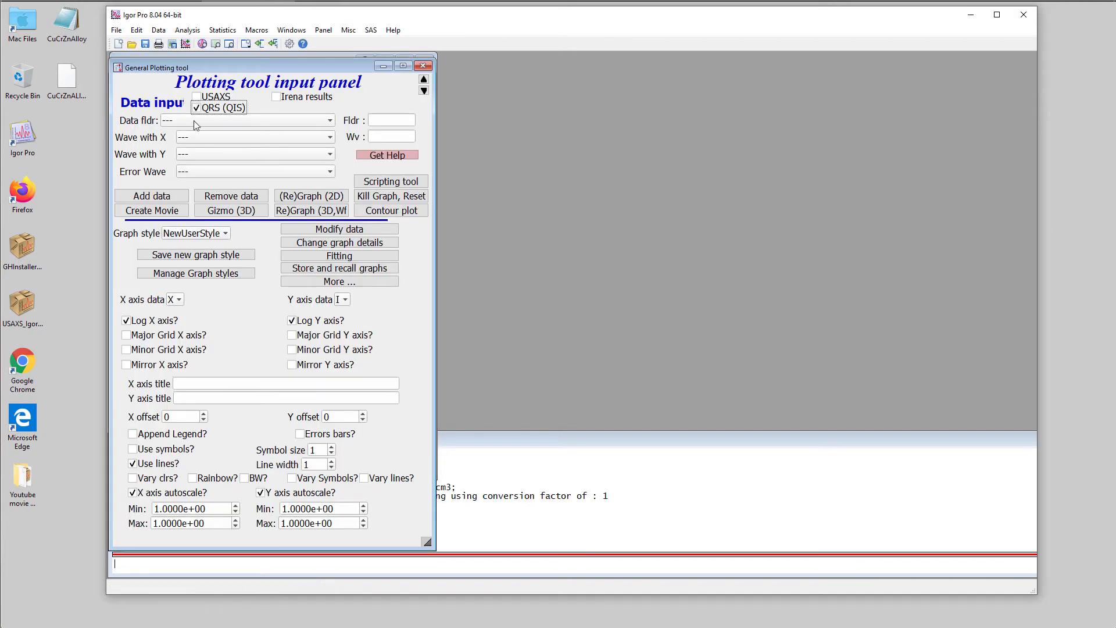
click(193, 120)
click(196, 160)
click(154, 195)
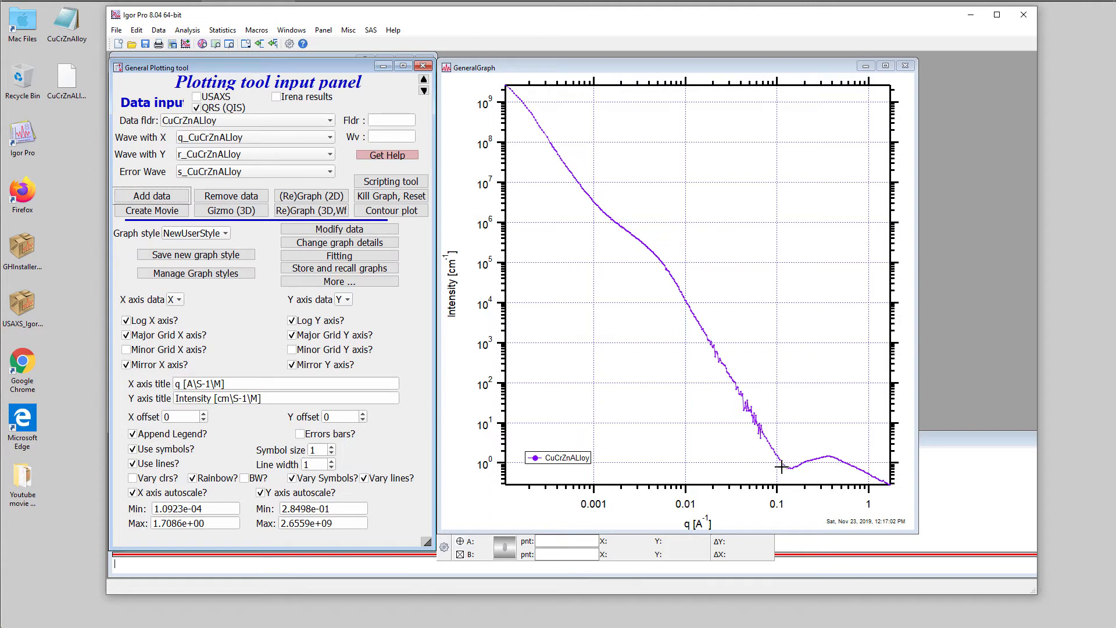
Step: Mark out the high-q, middle and low-q regions of the scattering curve for inspection, and close the graph and plotting tool
drag(789, 446, 888, 483)
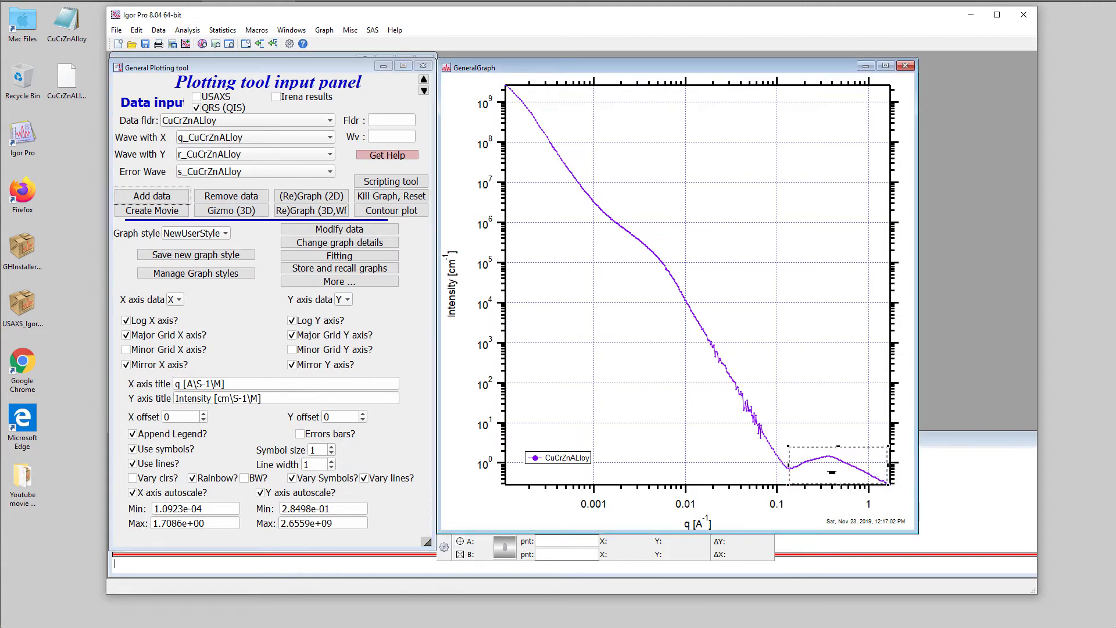
click(762, 410)
drag(597, 201, 776, 450)
drag(581, 186, 502, 83)
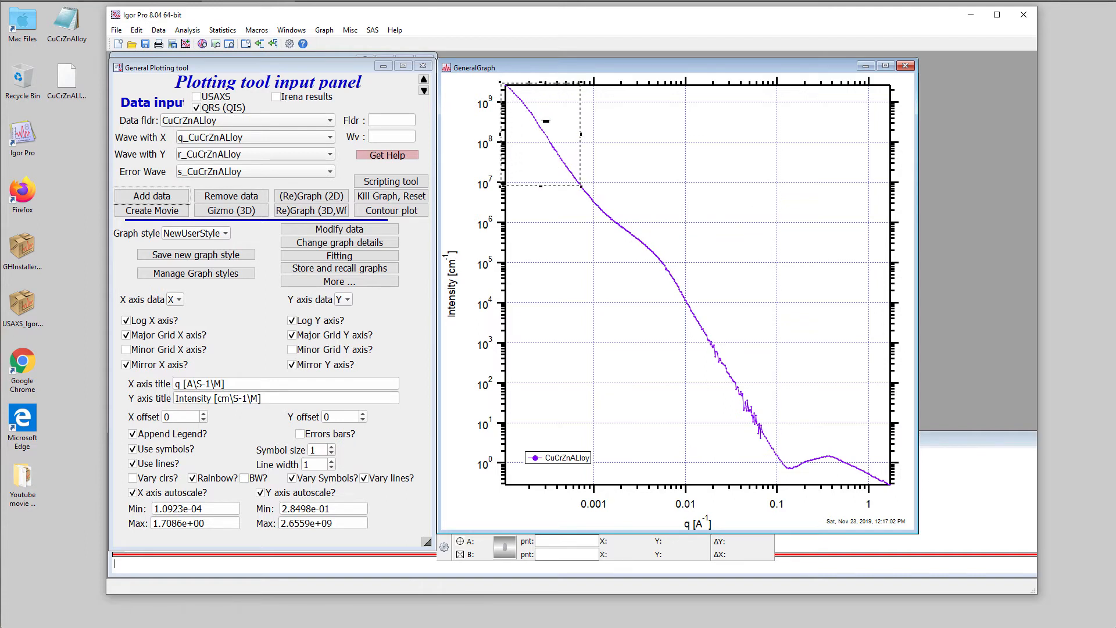
click(636, 149)
click(905, 67)
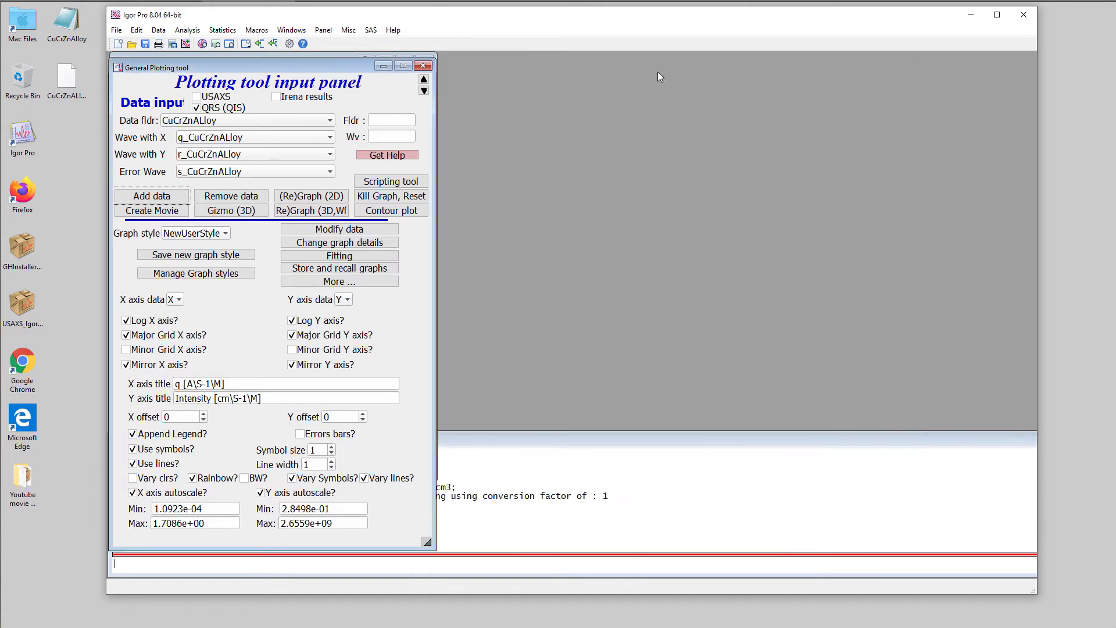
click(424, 67)
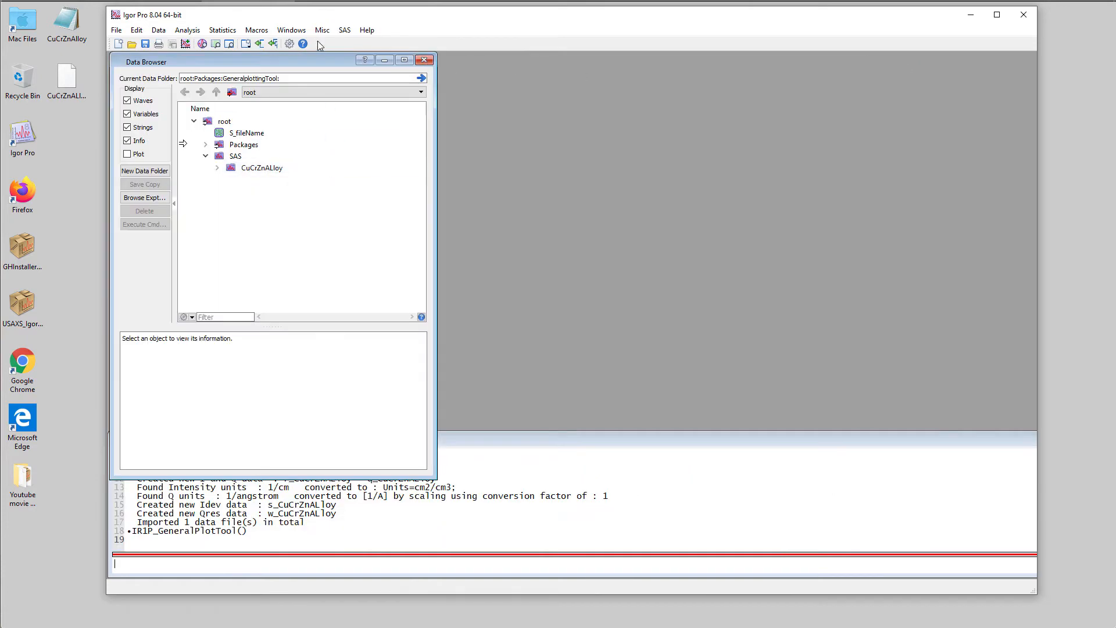
Step: Open the Irena Modeling tool, move its panel aside and maximize the Igor Pro window
click(345, 31)
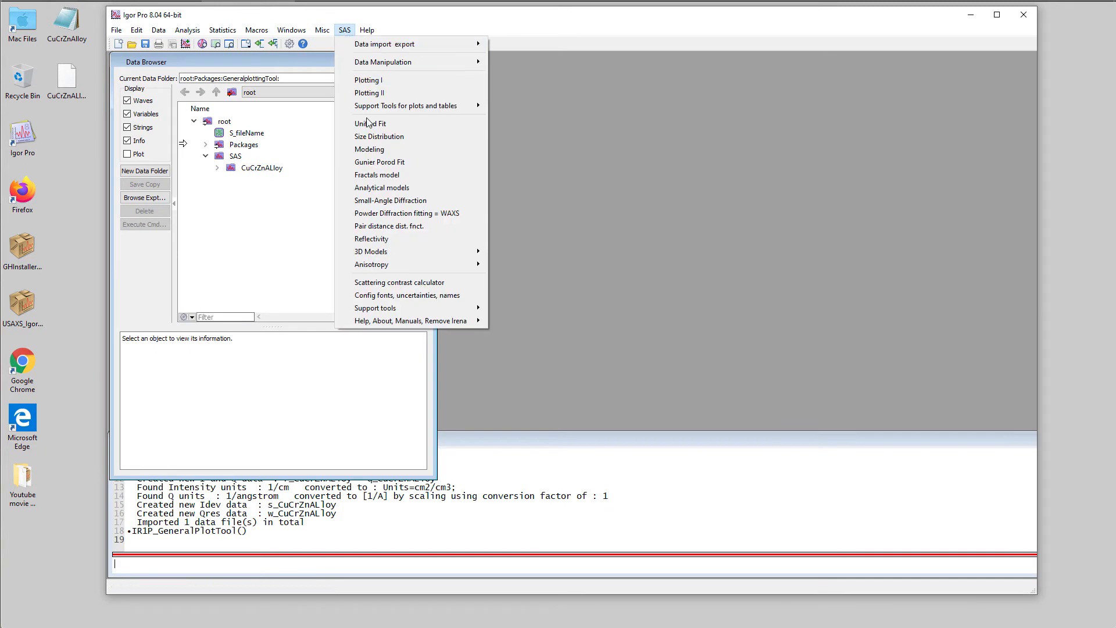
click(370, 150)
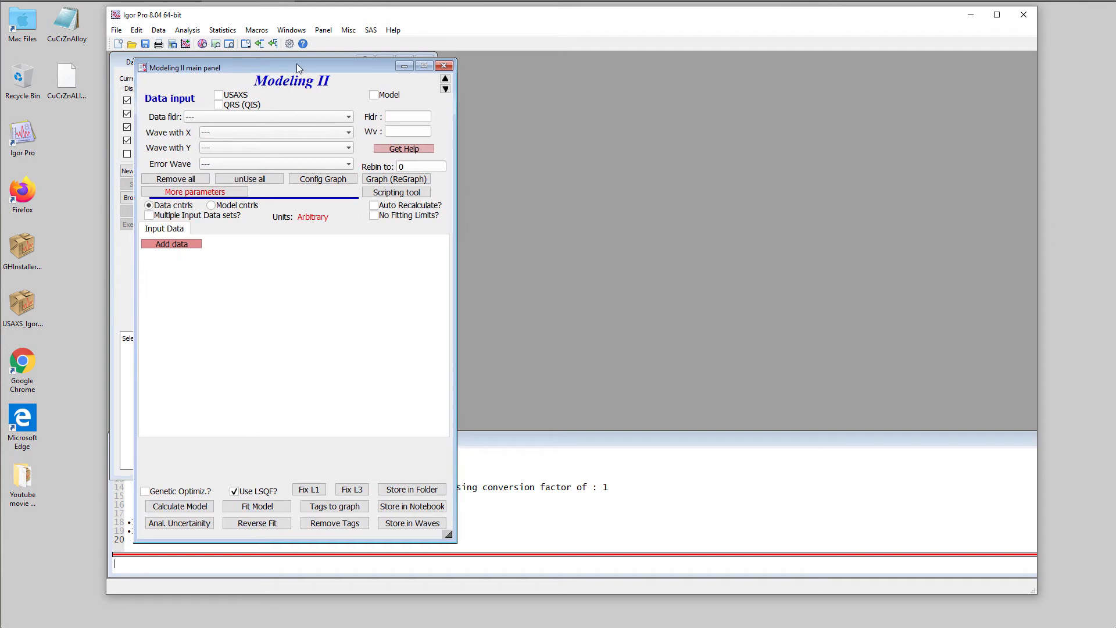
drag(297, 64, 272, 59)
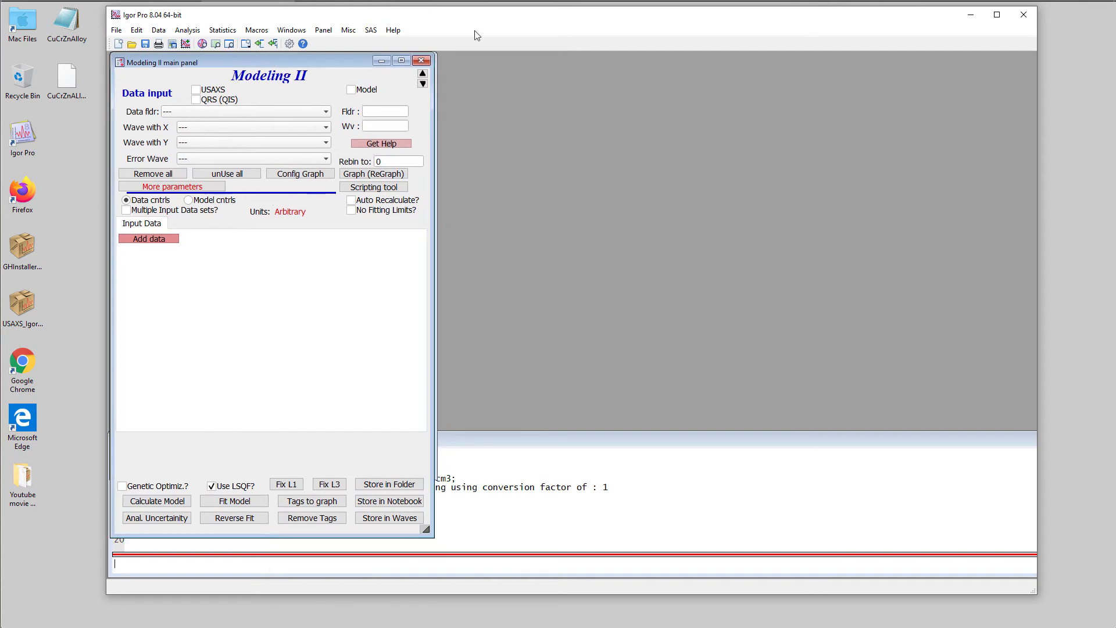
click(997, 16)
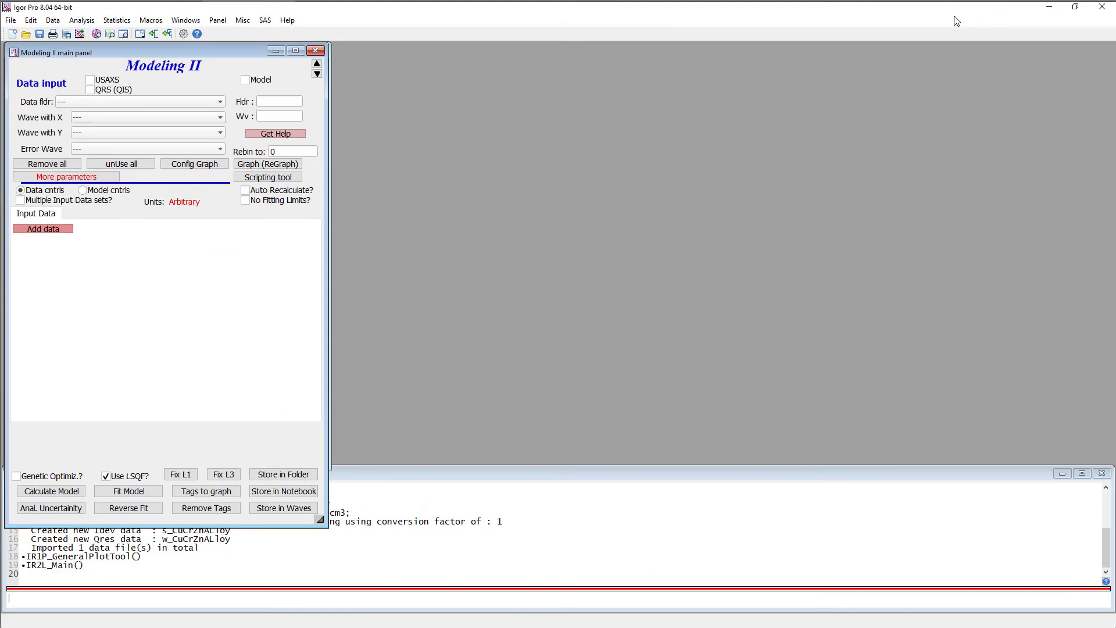
Step: Select the CuCrZnALloy folder as QRS data and add it to Modeling II as the input data set
click(107, 90)
click(106, 103)
click(98, 142)
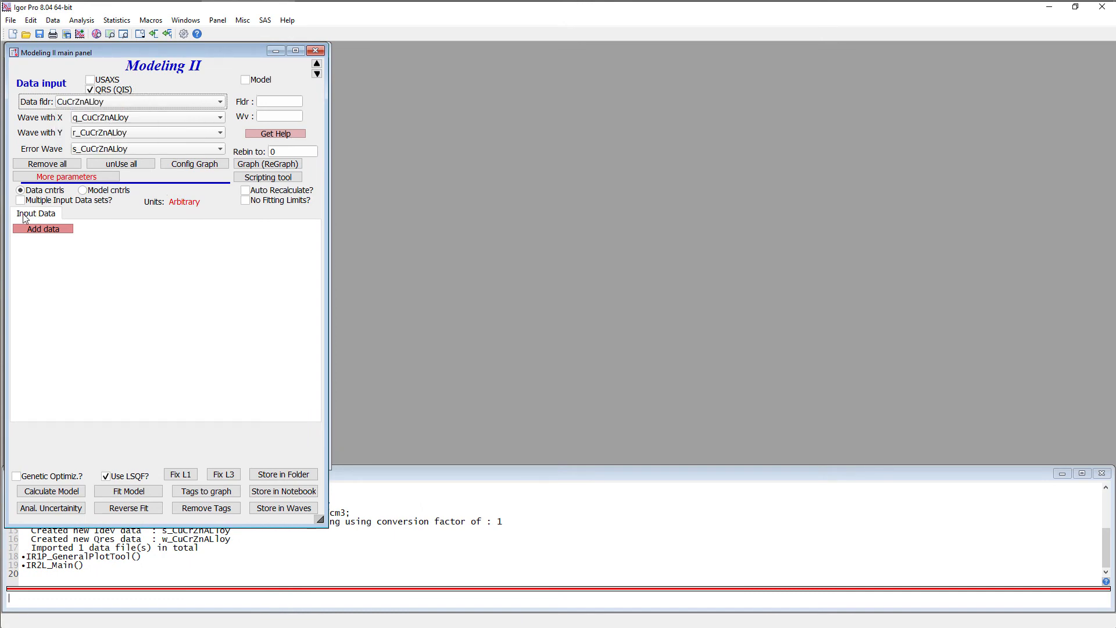
click(35, 230)
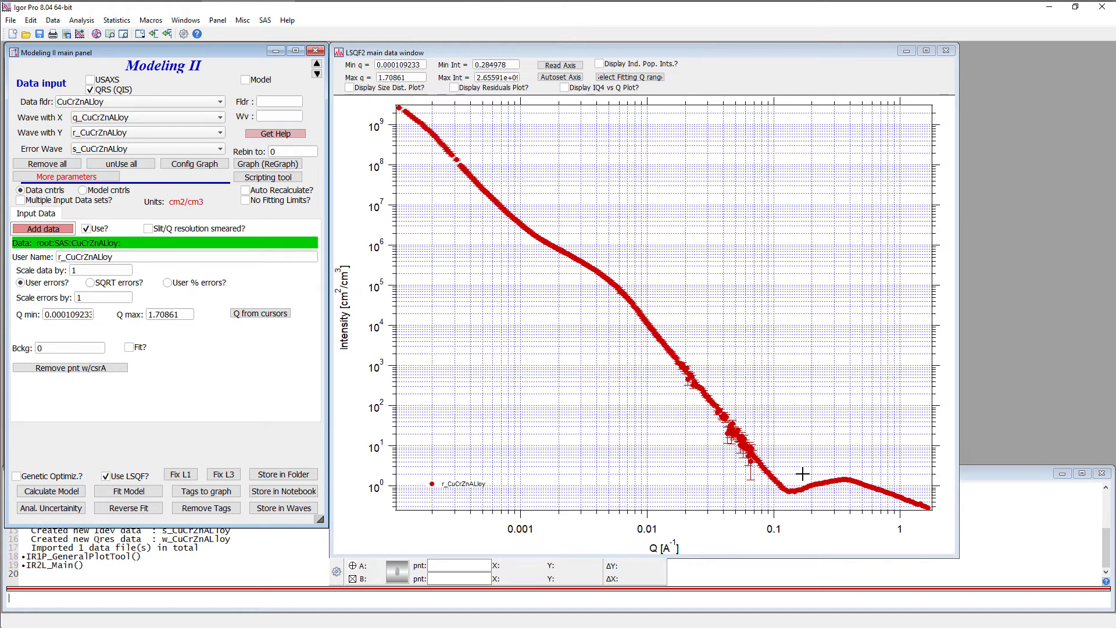
Step: Enable the first model population and check the precipitate values on the PowerPoint Example slide in Firefox before returning to Igor Pro
click(83, 191)
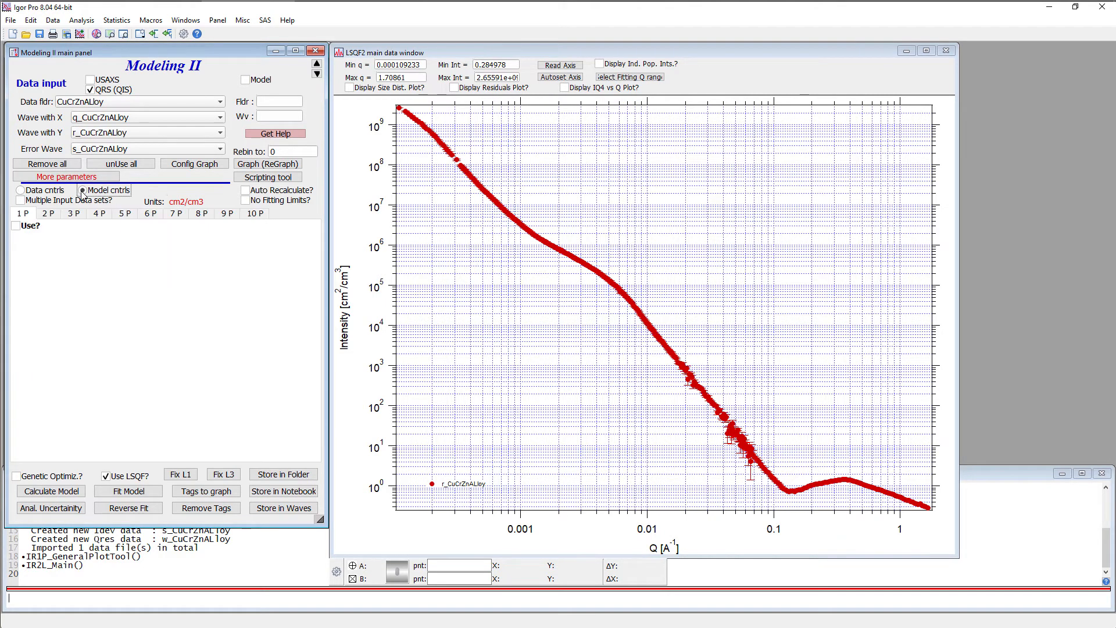
click(16, 227)
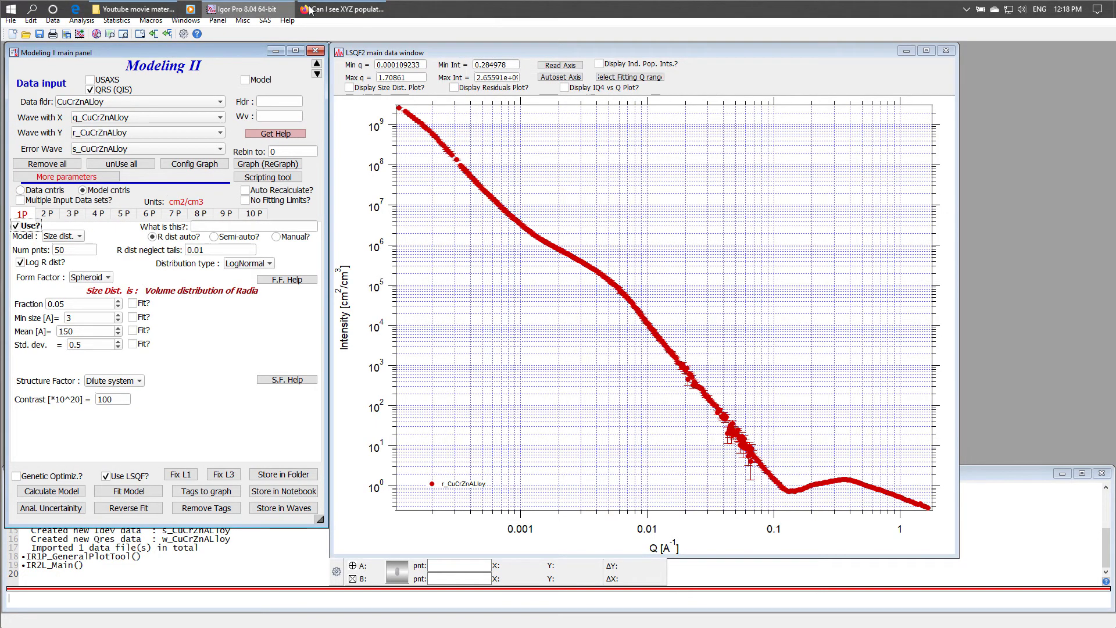
click(326, 9)
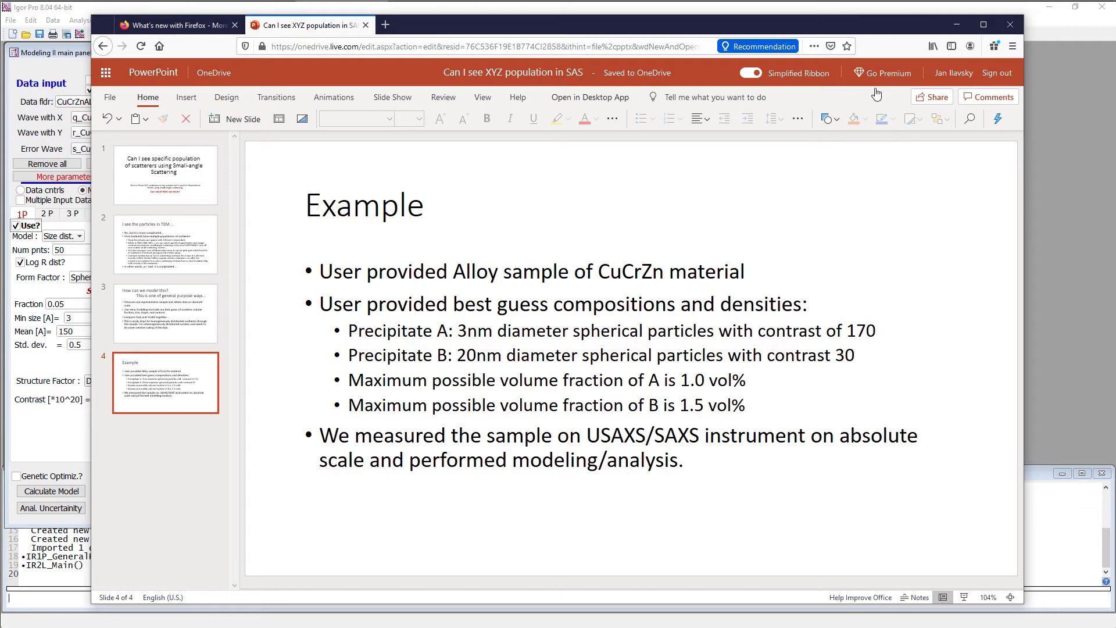
click(957, 24)
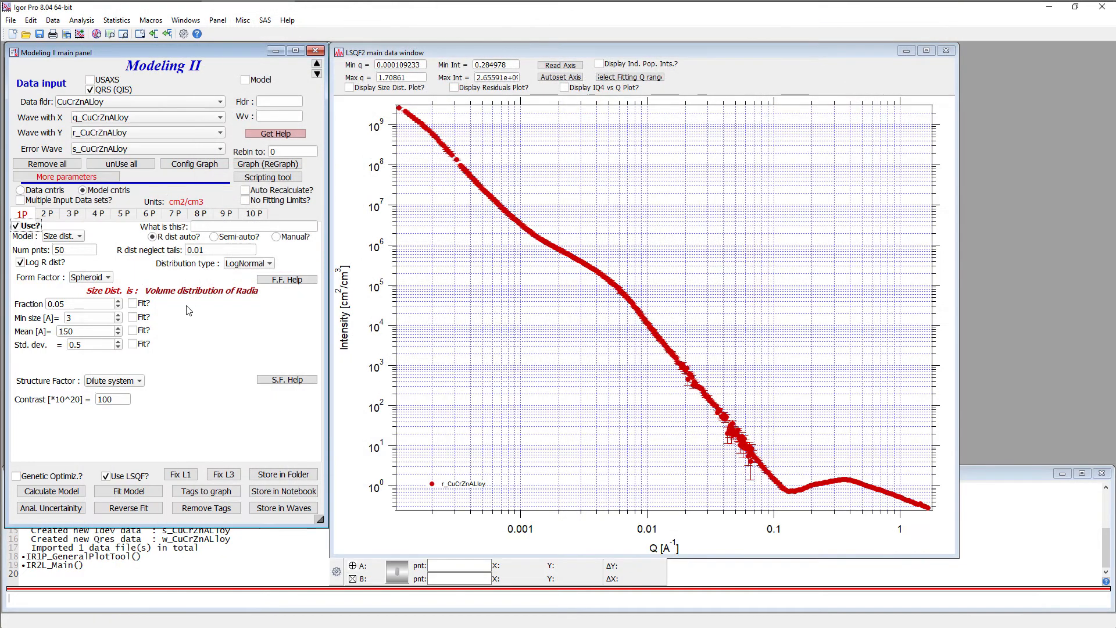
Step: Name the first population Precipitate A and set its distribution type to Gauss
click(220, 226)
text(Precipitate A)
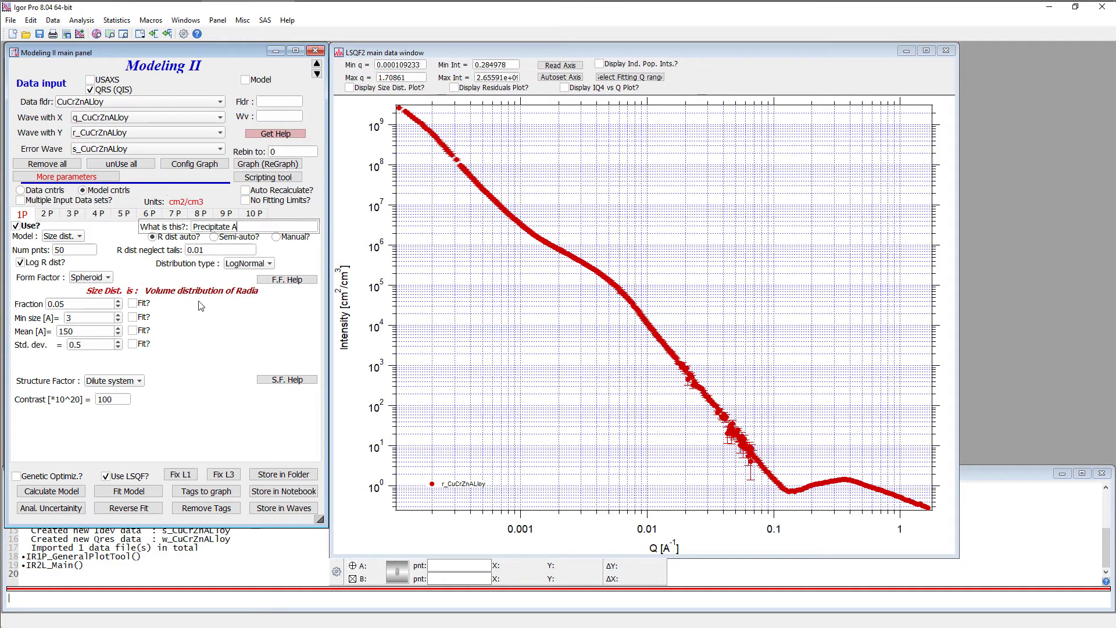
click(259, 309)
click(253, 265)
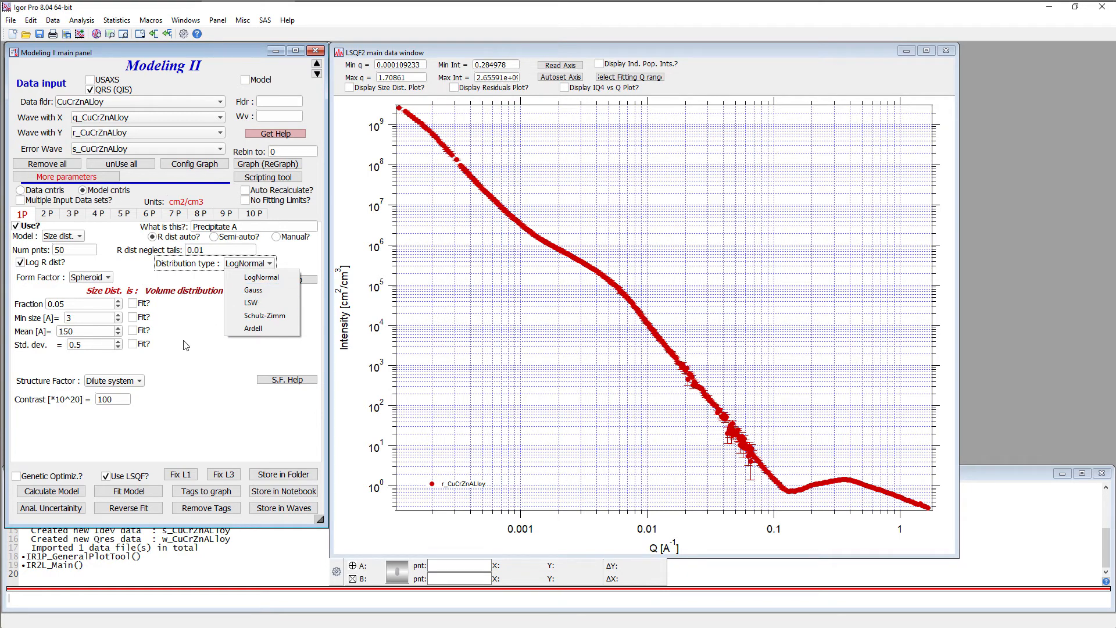
click(244, 291)
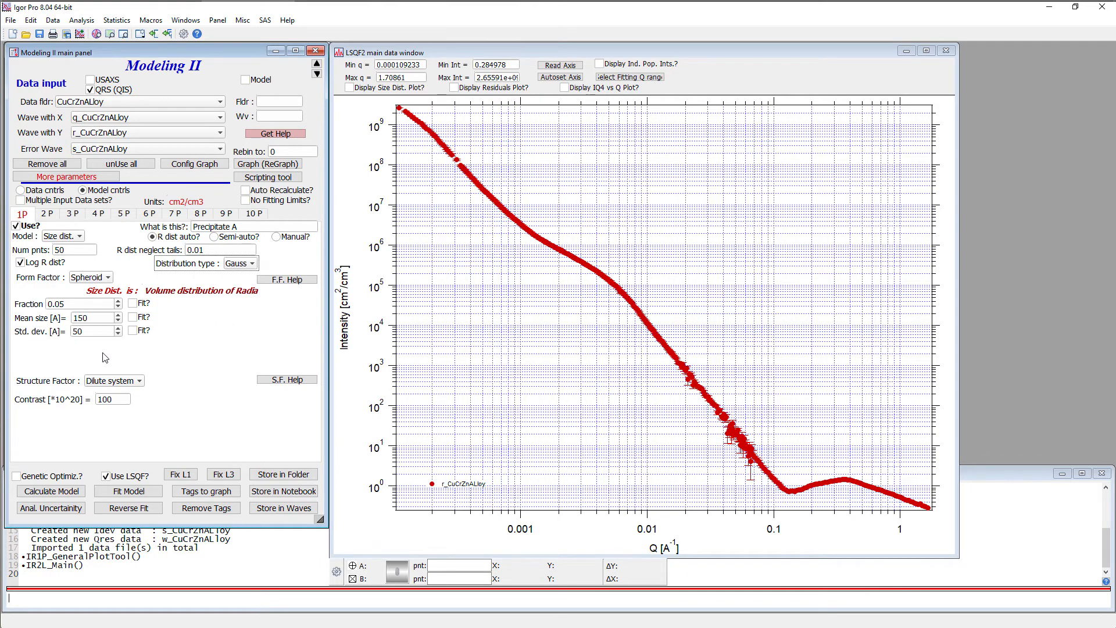
Step: Try to set Precipitate A's contrast to 170, and view the scattering contrast calculator before closing it
click(114, 401)
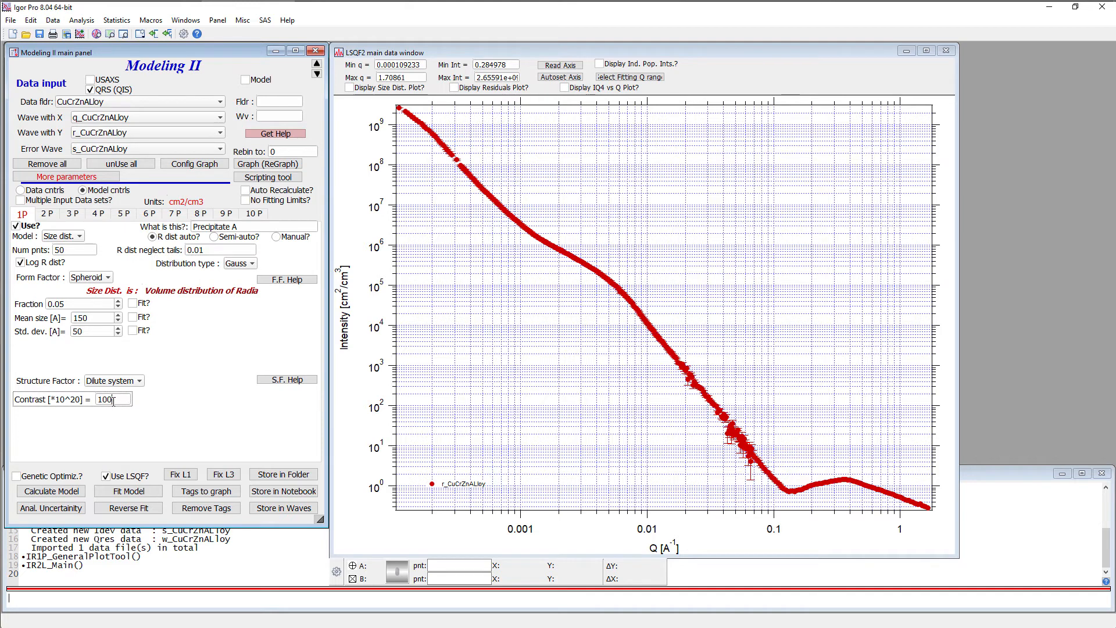
text(1)
click(264, 20)
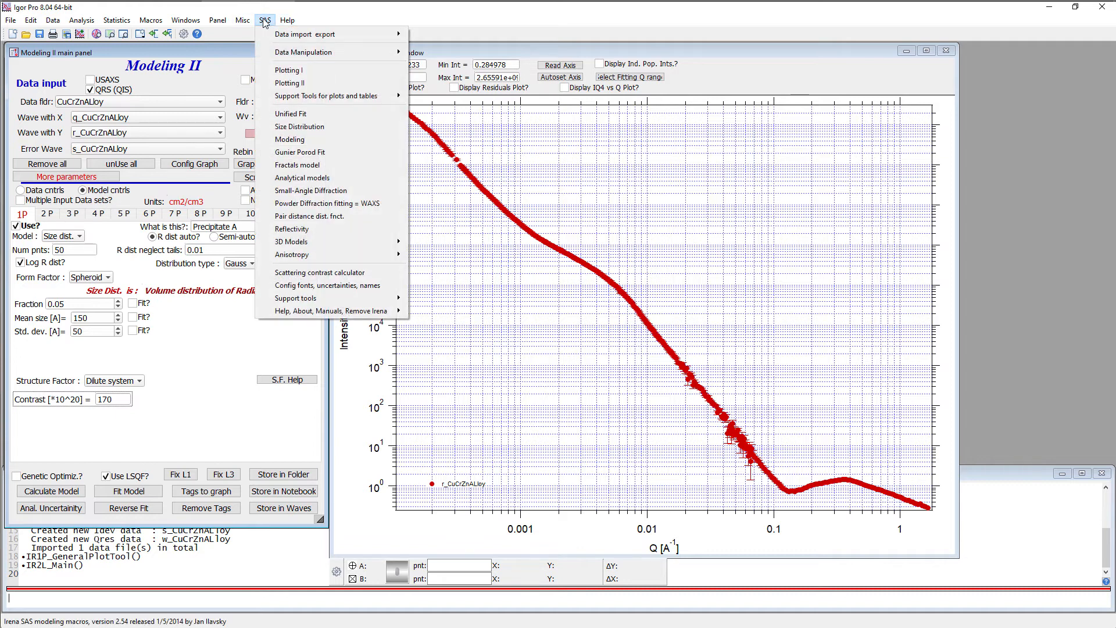
click(309, 273)
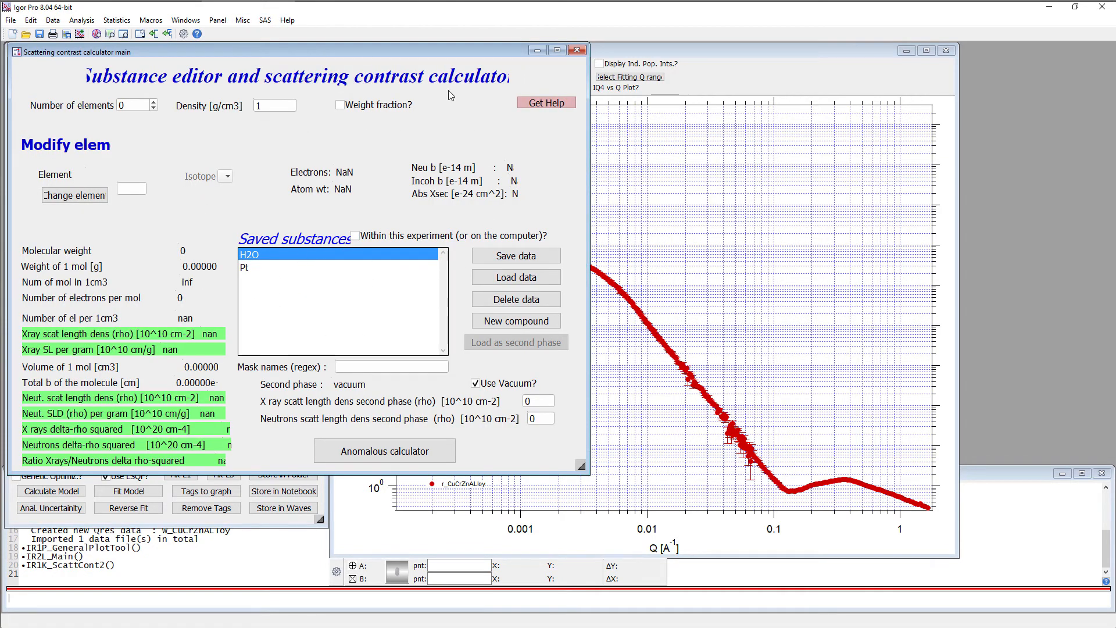
click(580, 49)
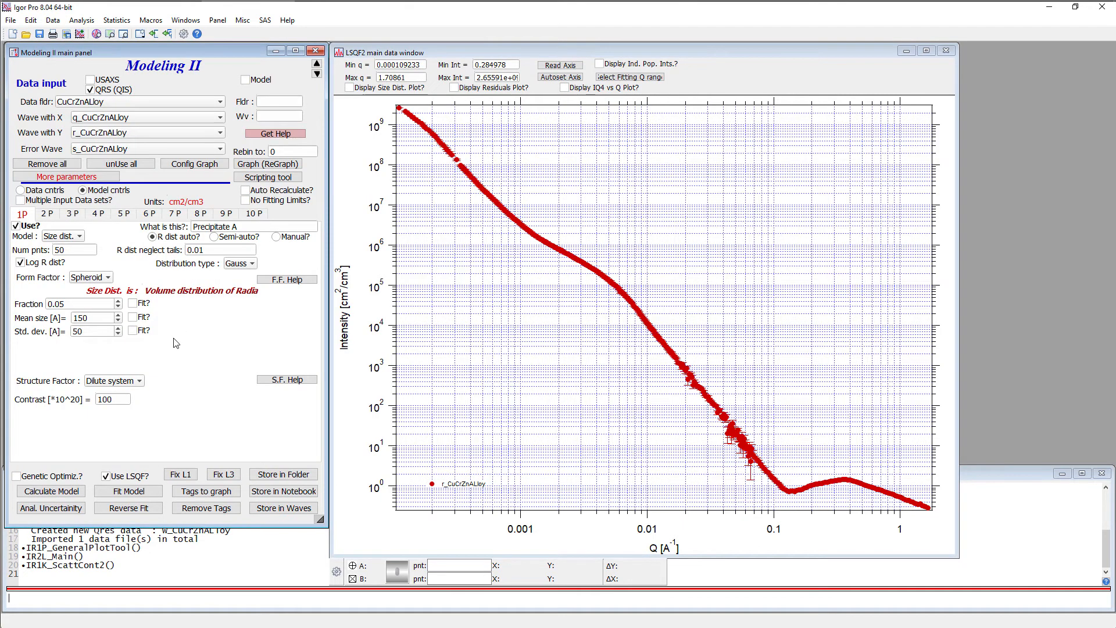
Step: Set the contrast of the Precipitate A population to 170
click(119, 402)
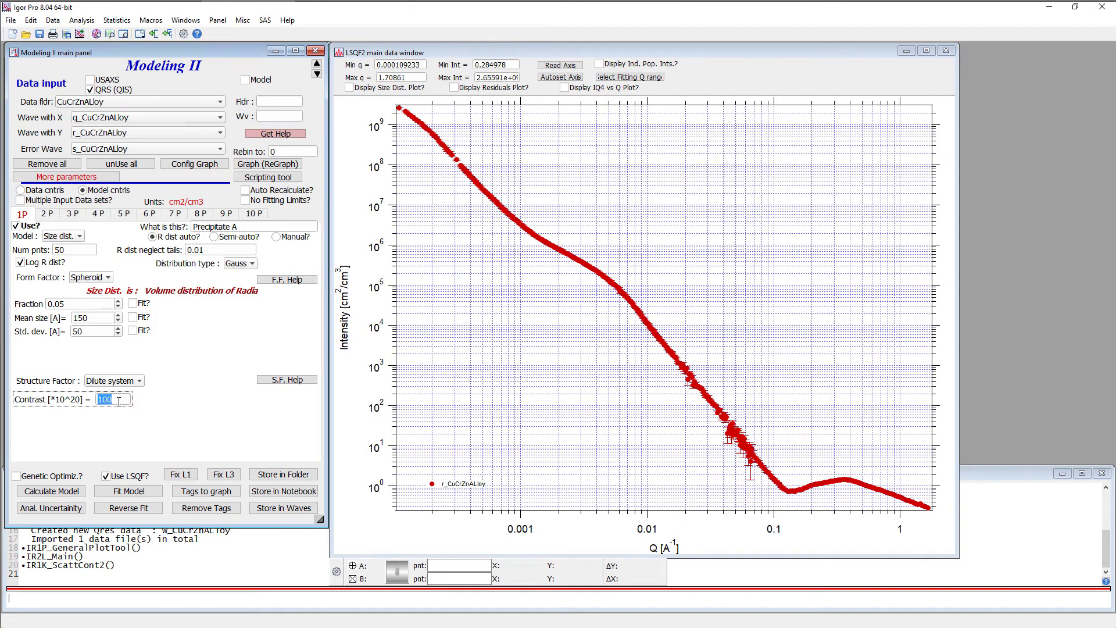
text(170)
key(Return)
Step: Set Precipitate A's mean size to 15 Å, standard deviation to 5 Å and fraction to 0.01
click(106, 319)
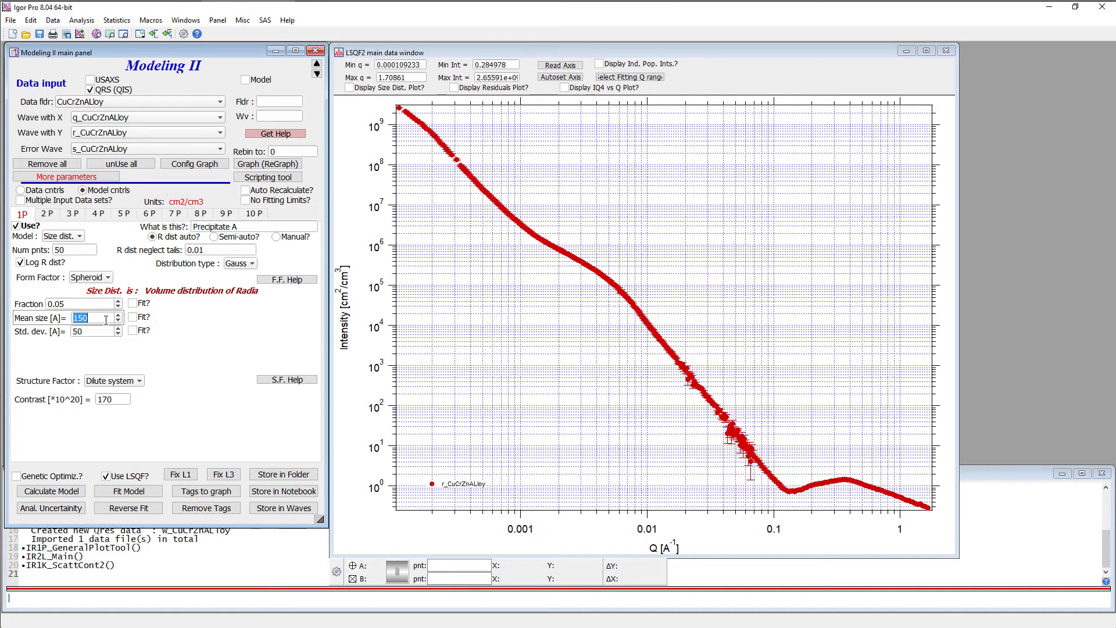
text(15)
click(88, 332)
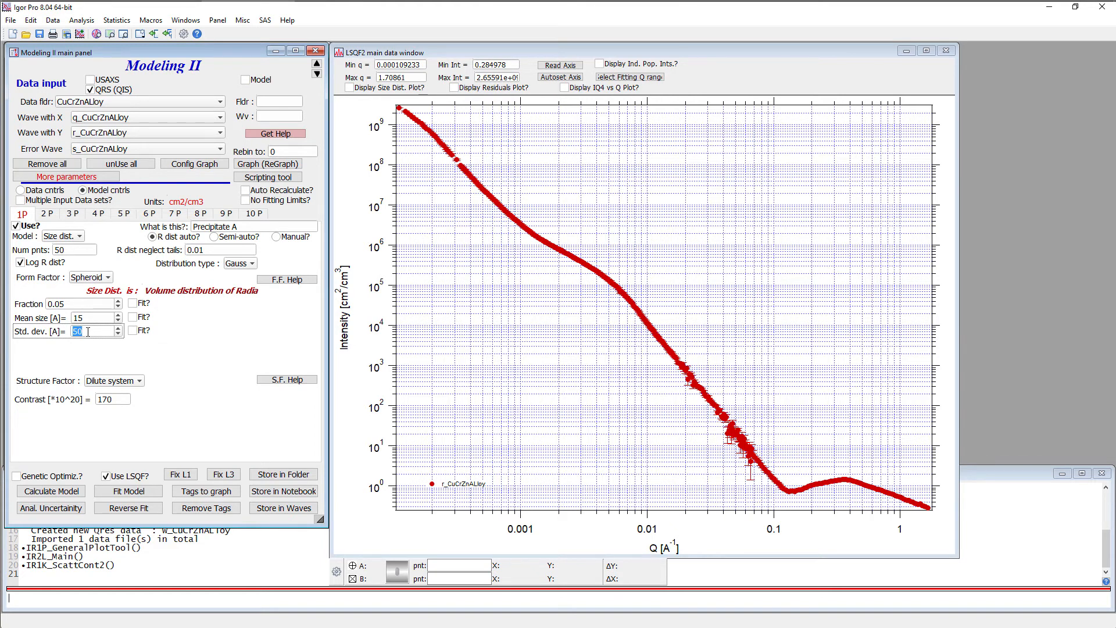
text(5)
click(79, 306)
key(BackSpace)
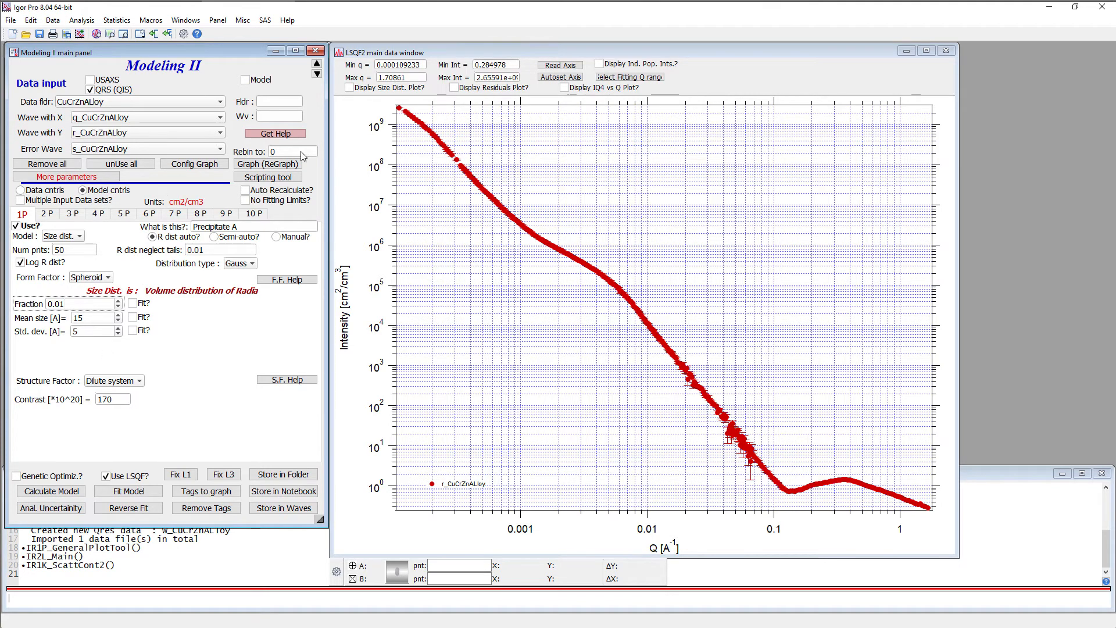
Step: Check Precipitate A's maximum volume fraction on the example slide in the browser, and calculate the model back in Igor Pro
click(334, 11)
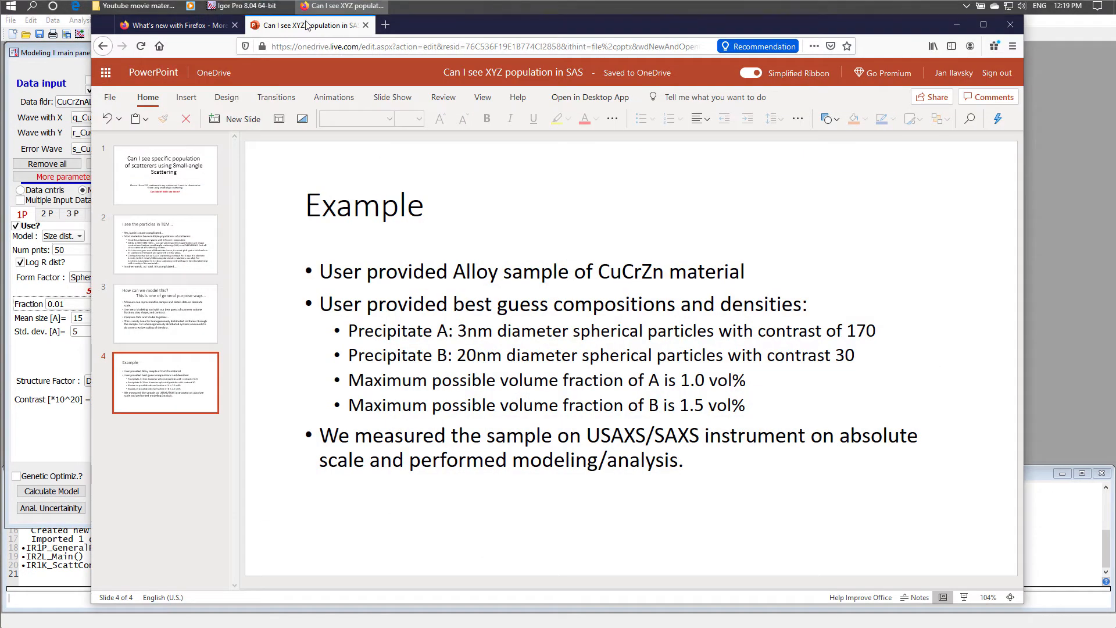
drag(424, 22, 624, 26)
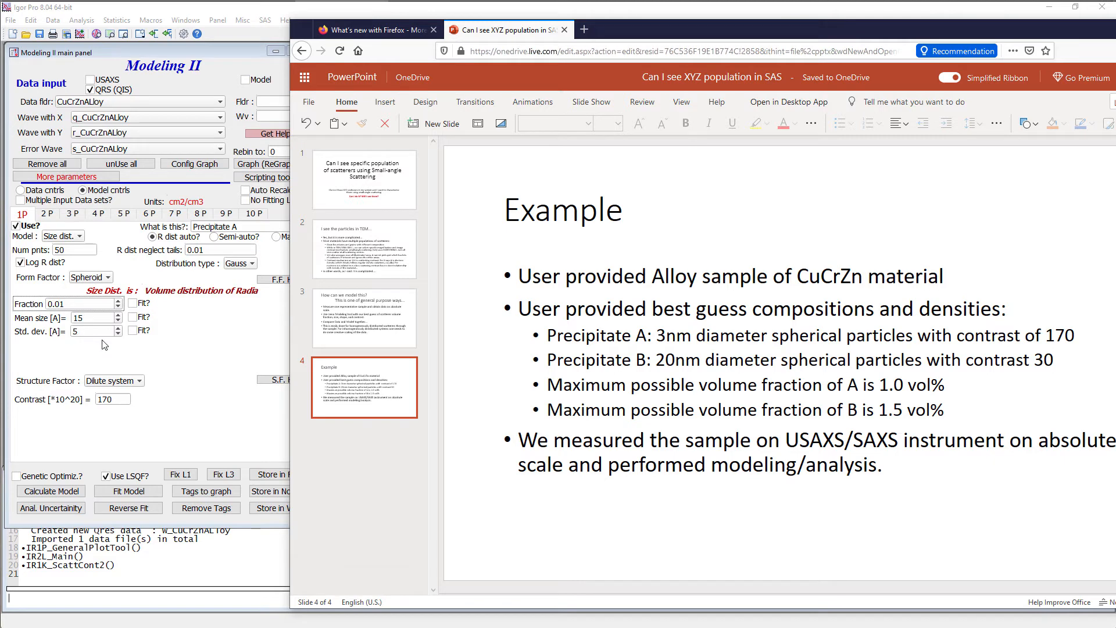
click(880, 386)
drag(879, 386, 926, 386)
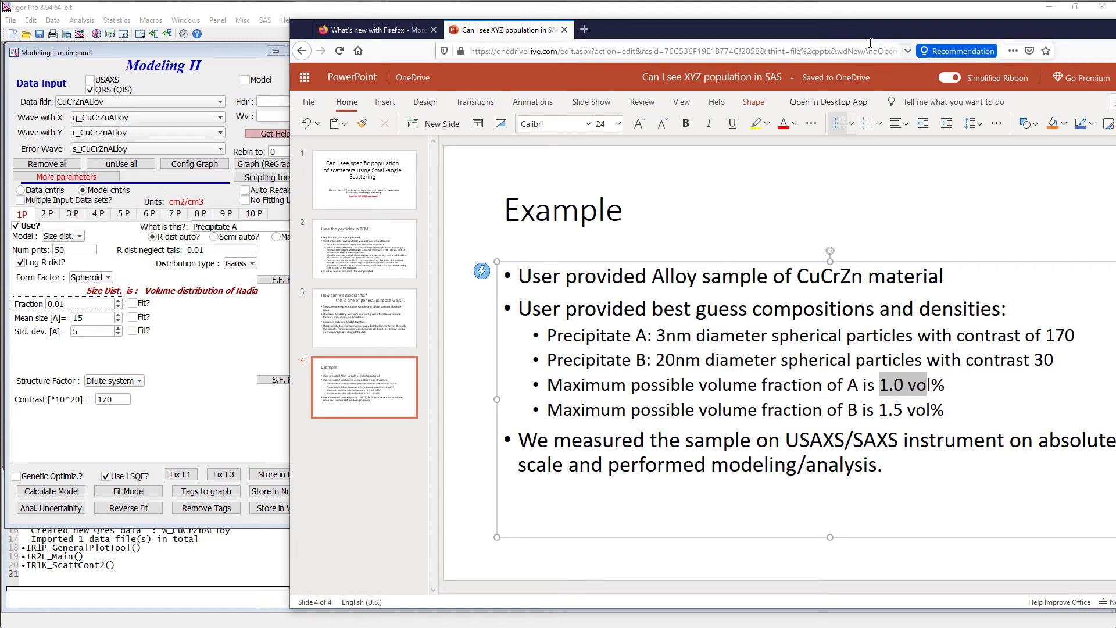
drag(714, 35, 544, 38)
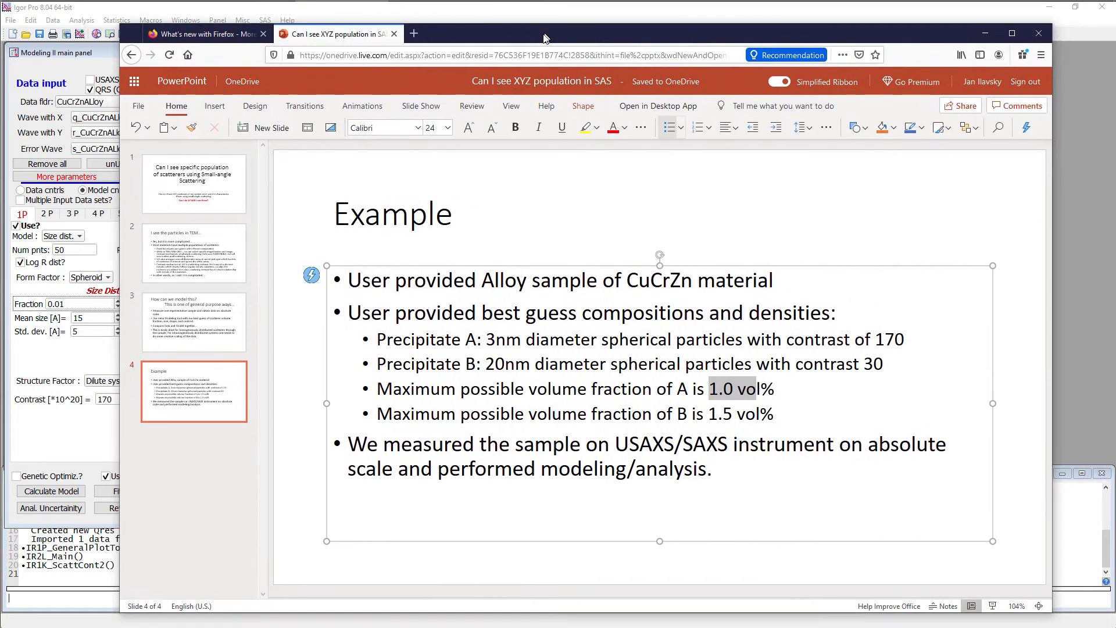
click(985, 34)
click(66, 497)
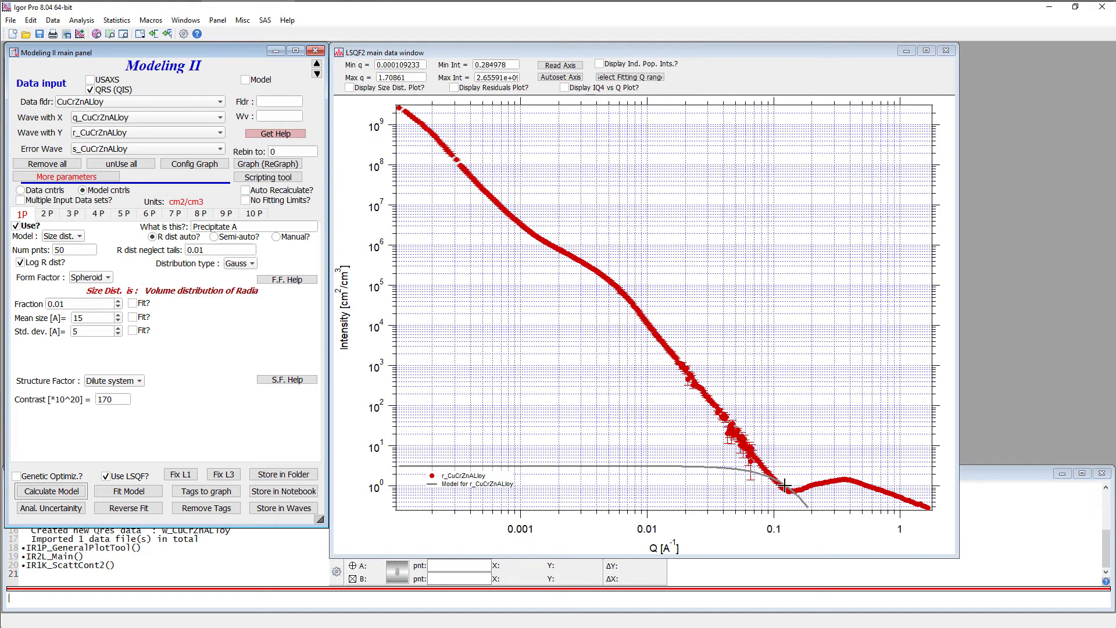
click(198, 338)
Step: Enable the second population in the model and name it Precipitate B
click(16, 226)
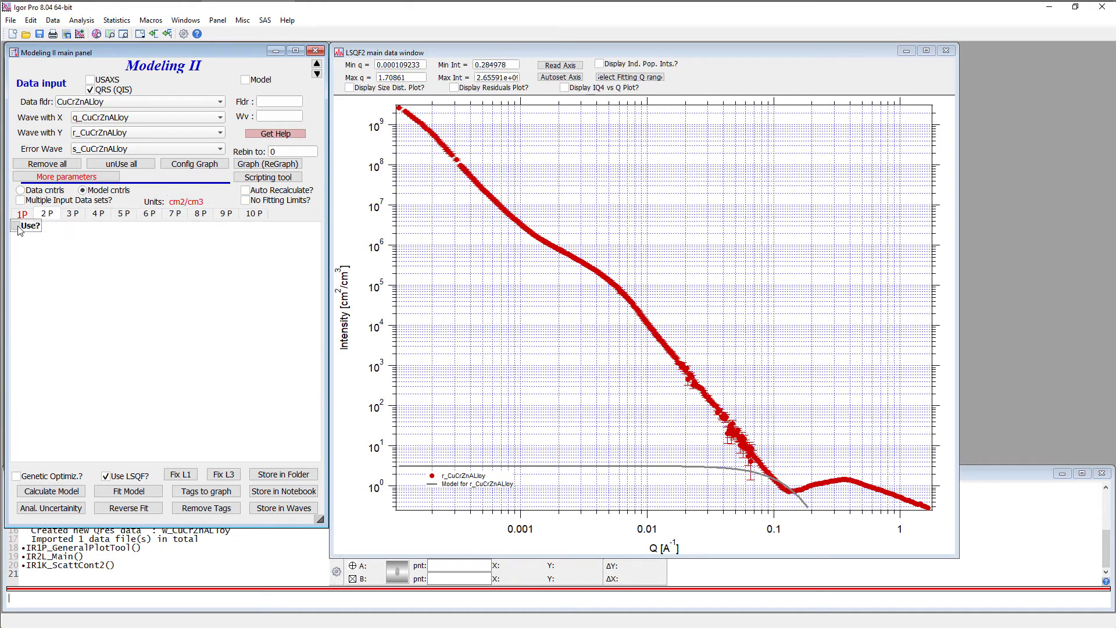
click(16, 226)
click(212, 226)
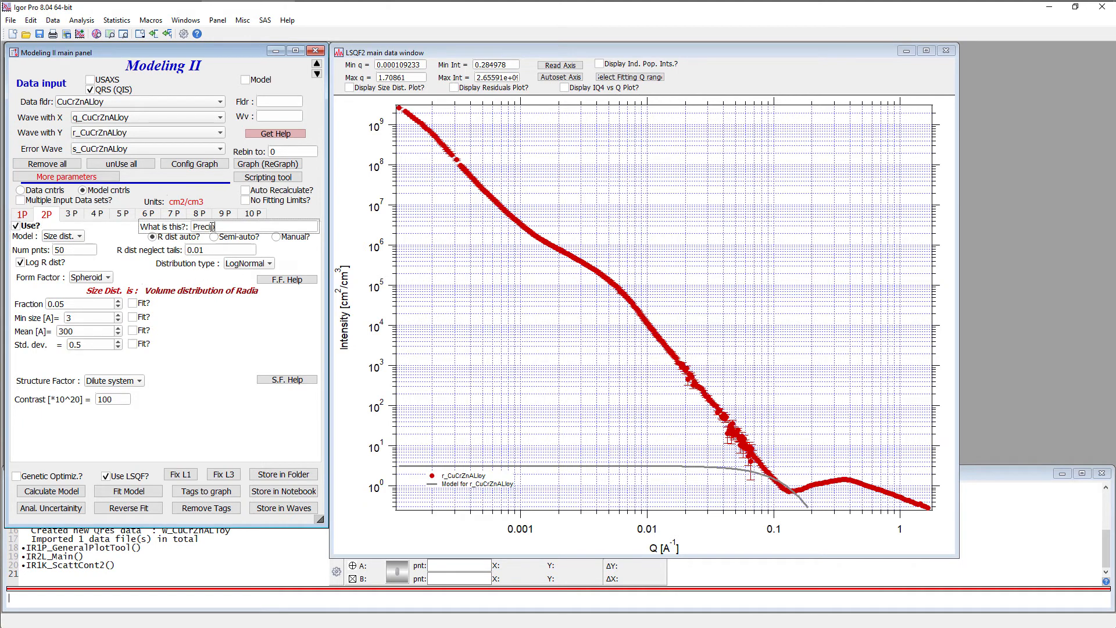
text(Precipitated B)
key(Return)
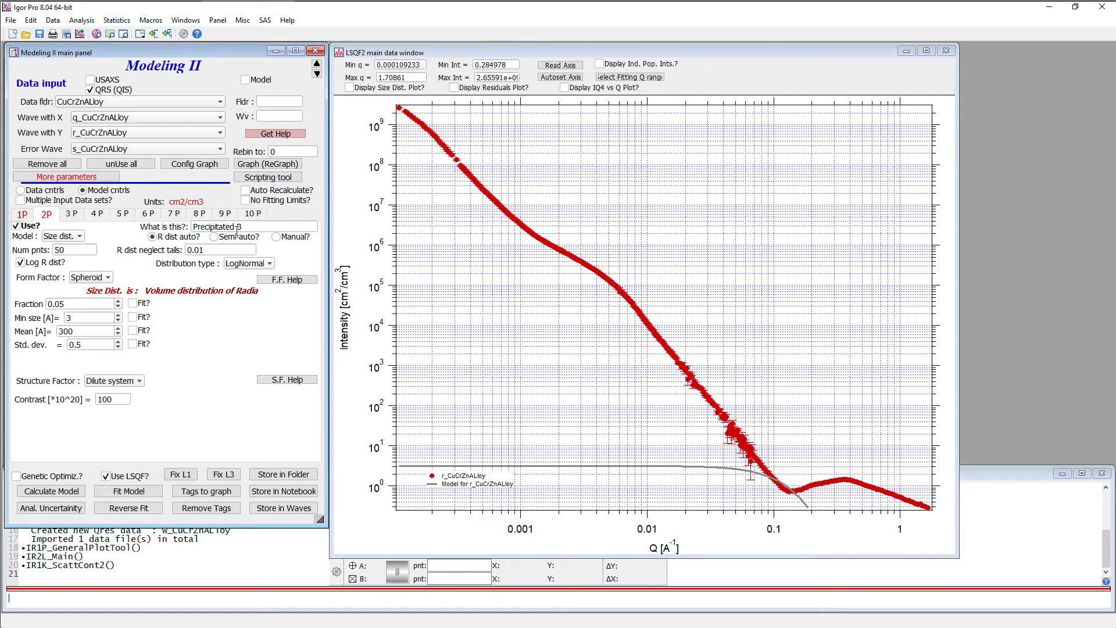
click(237, 228)
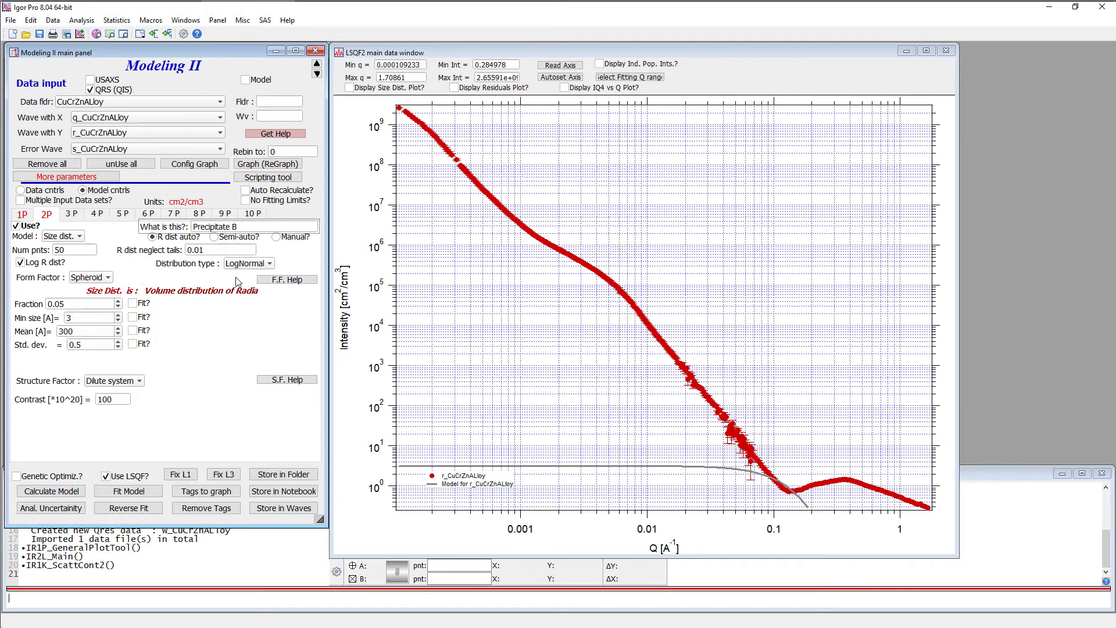
key(Return)
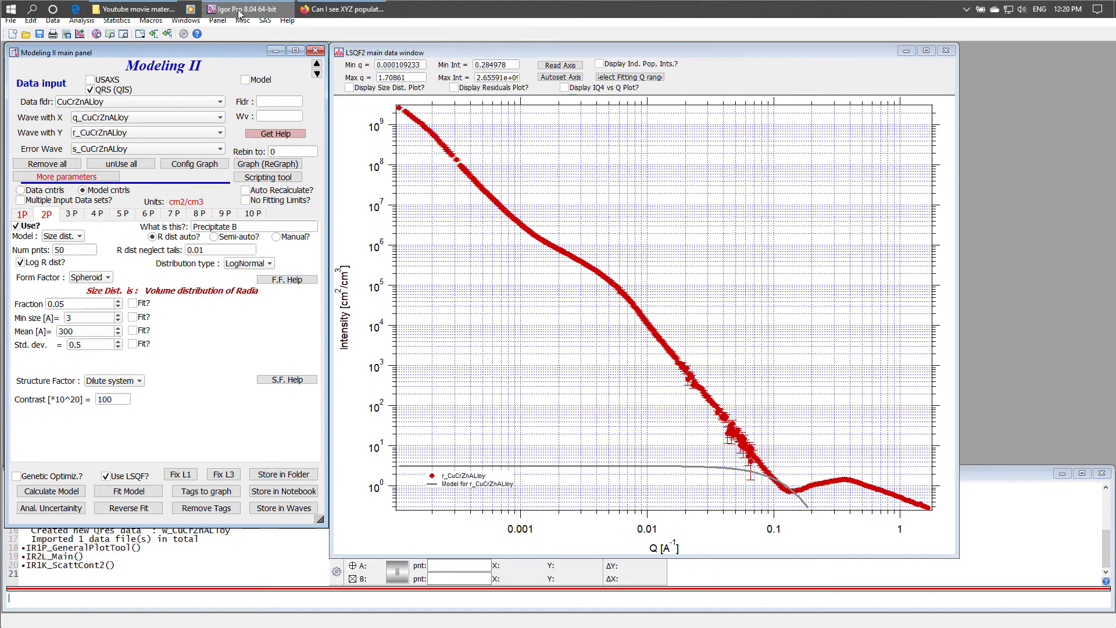
Step: Check Precipitate B's expected values on the example slide in the browser, and set its distribution type to Gauss in Igor Pro
click(349, 7)
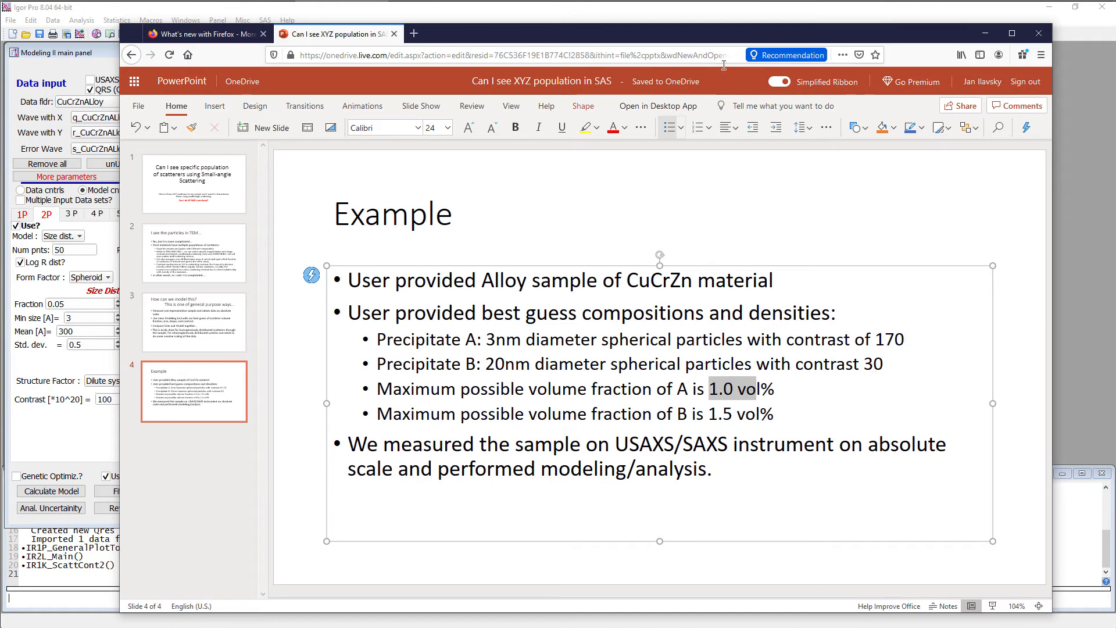
click(69, 57)
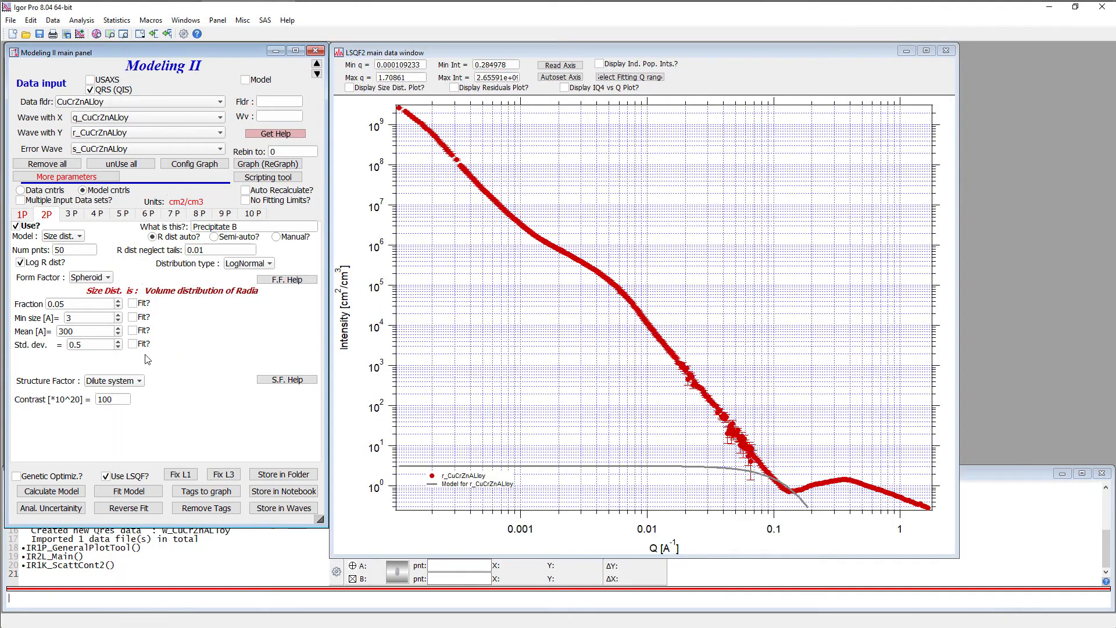
click(245, 265)
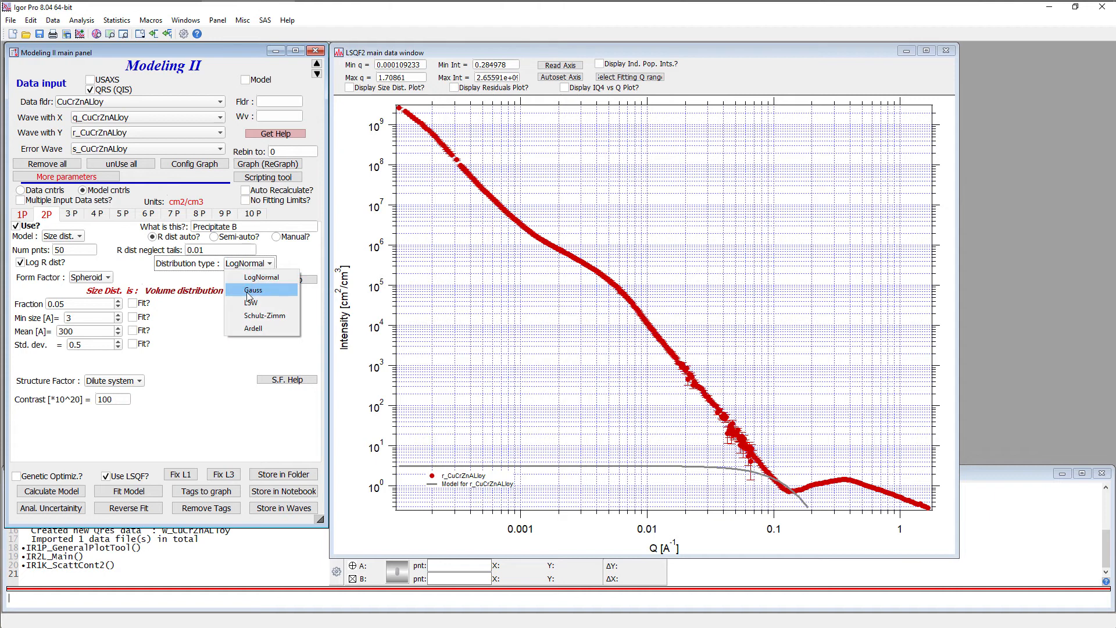
click(250, 292)
Step: Set Precipitate B's mean size to 100 Å, standard deviation to 20 Å and fraction to 0.015
click(93, 319)
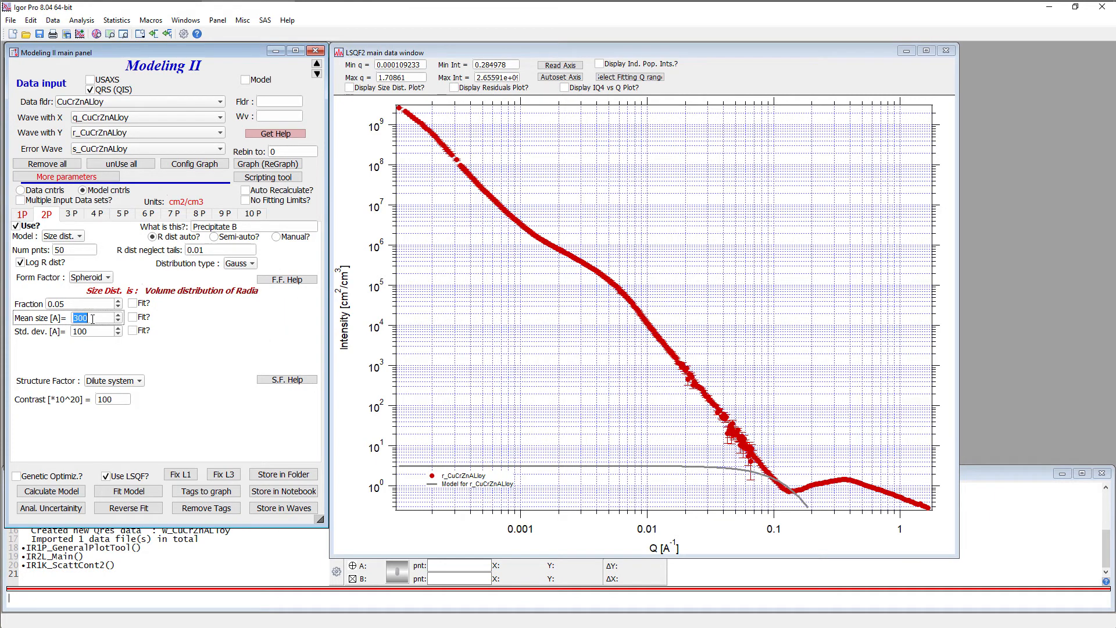
text(1)
click(86, 331)
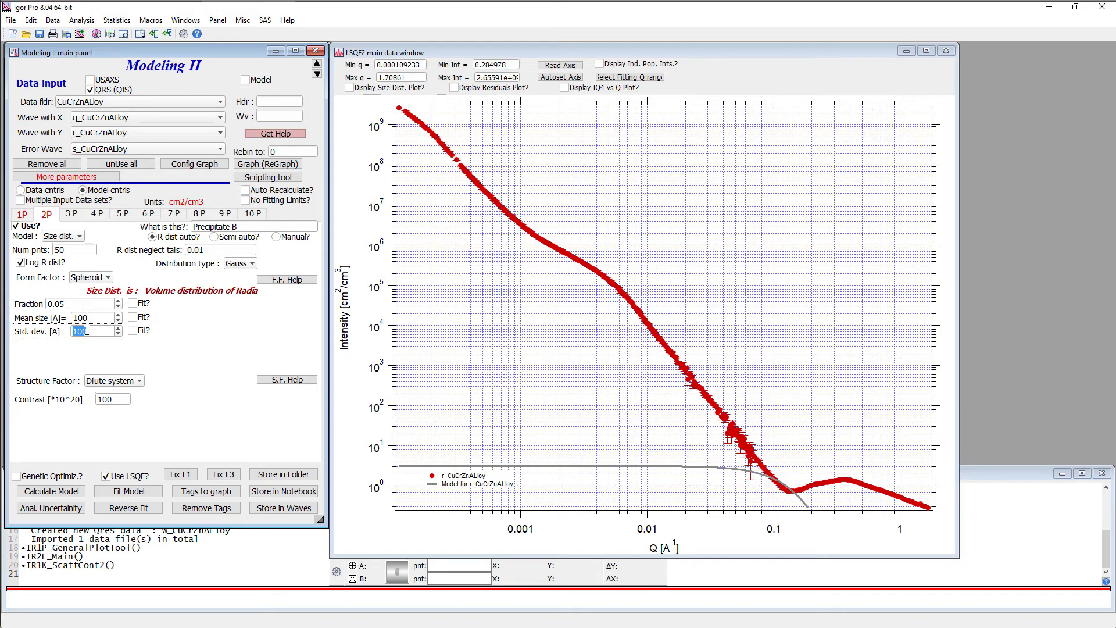
text(20)
click(86, 306)
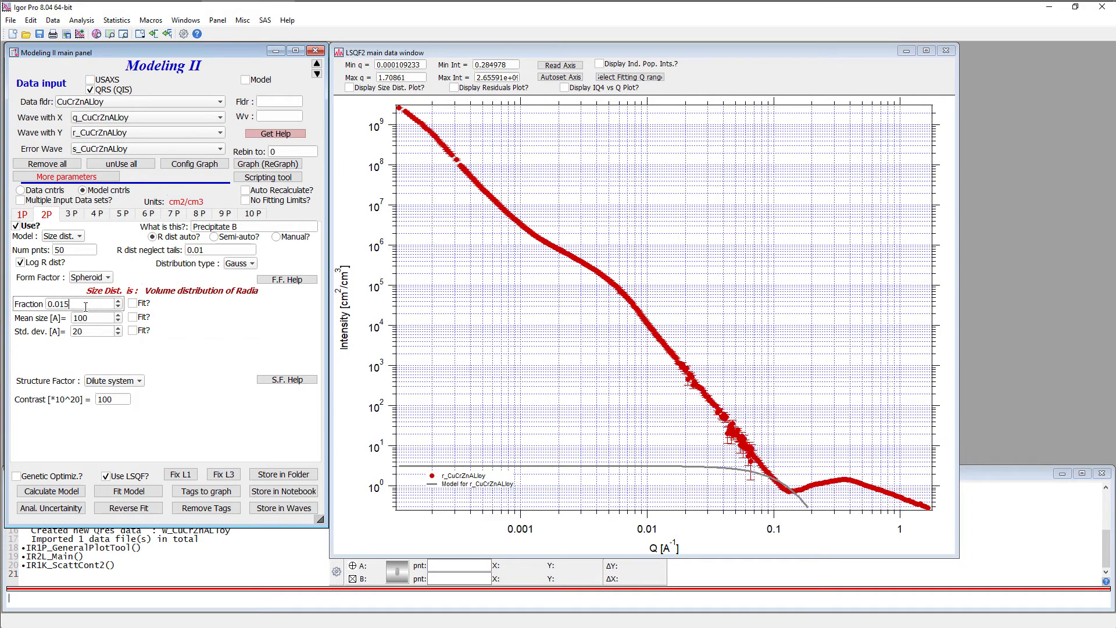
Step: Set Precipitate B's contrast to 30 and recalculate the model with both populations
click(111, 399)
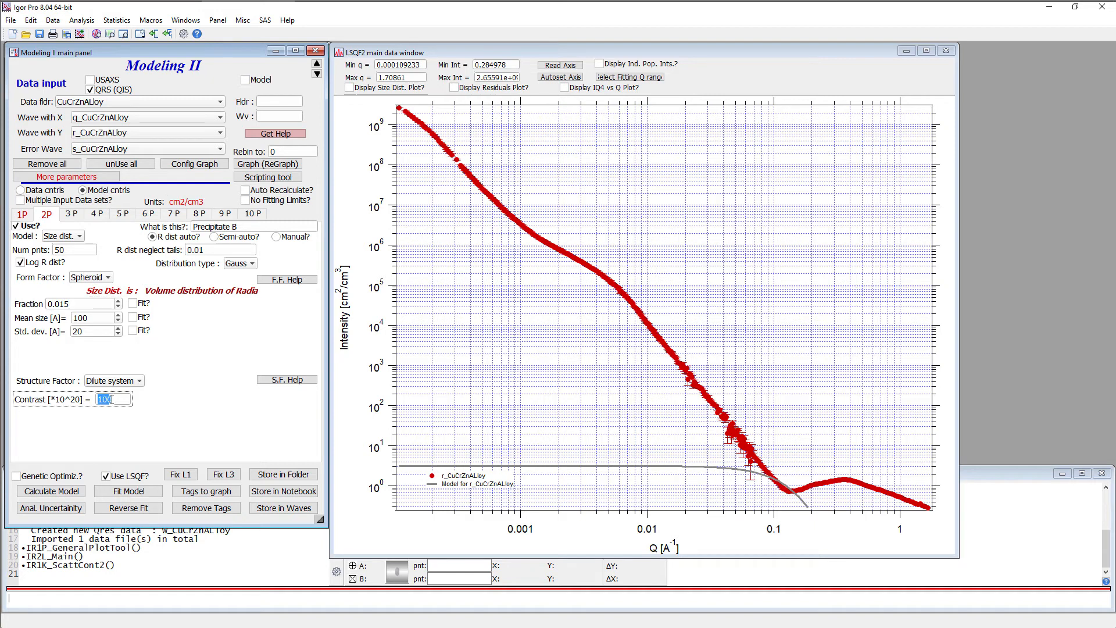
text(30)
click(52, 494)
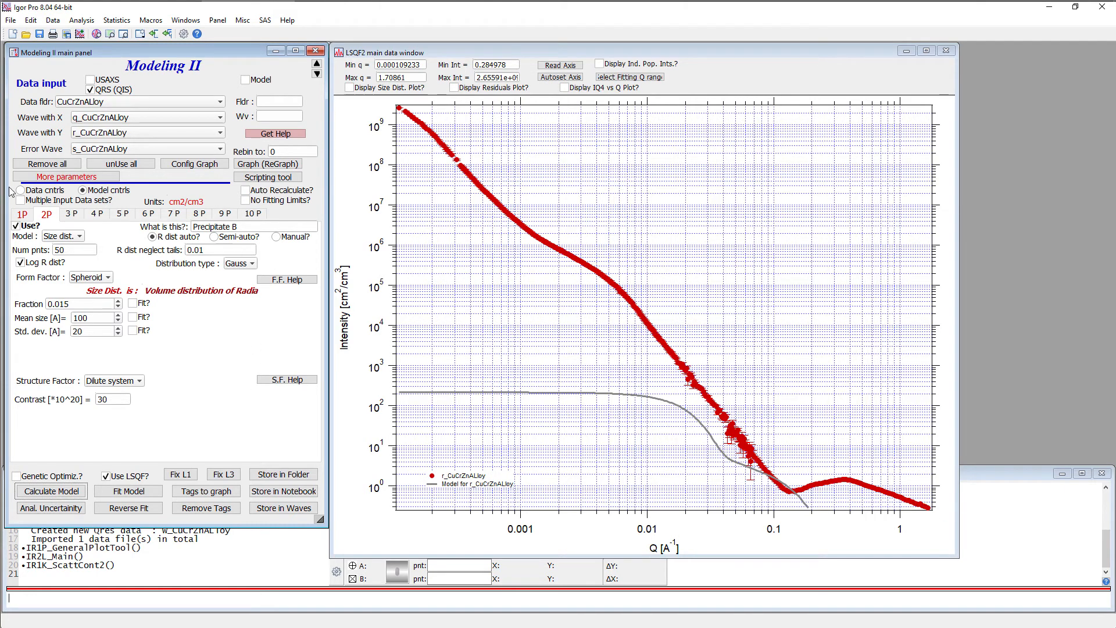
Step: Set the input data's flat background to 0.3 and recalculate the model
click(26, 193)
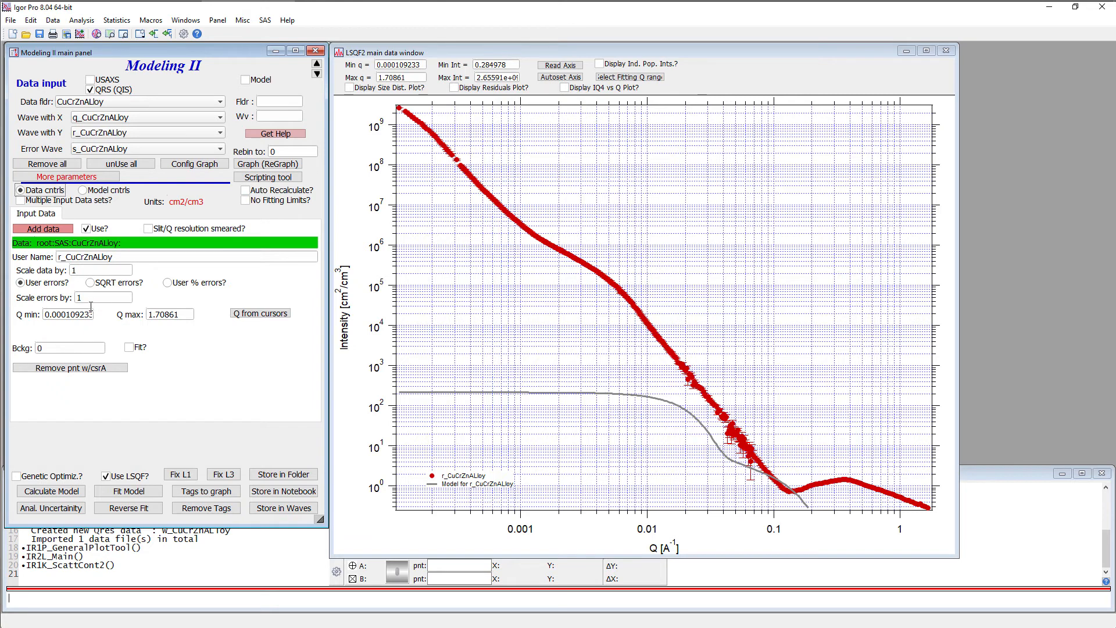
click(68, 350)
text(.3)
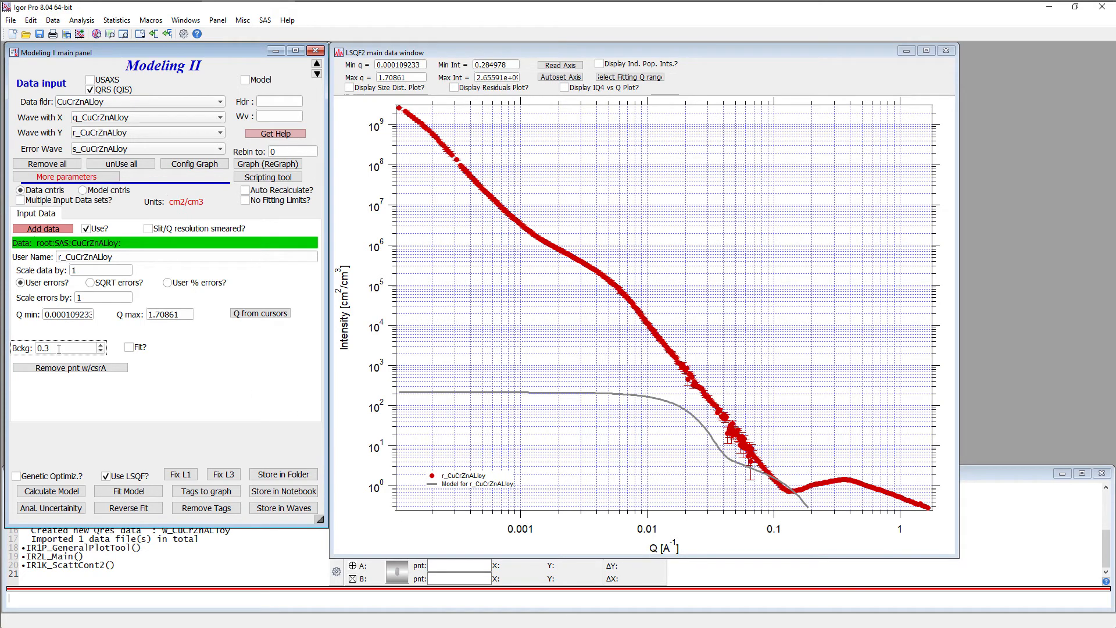
click(70, 494)
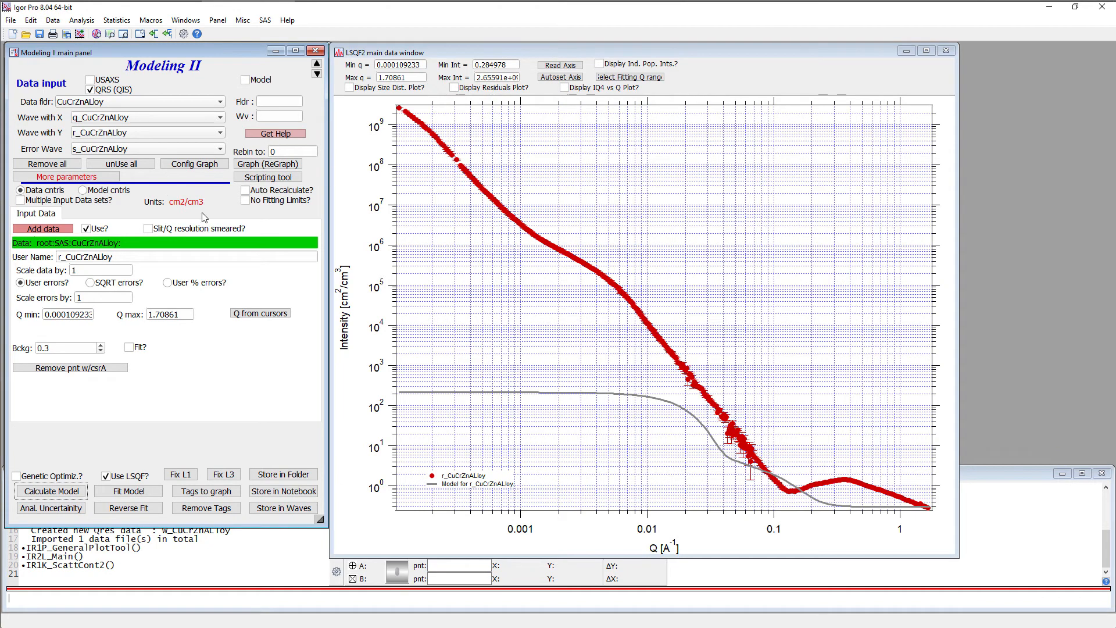
Step: Compare the parameters of Precipitates A and B with the regions of the scattering graph where each shapes the model curve
click(90, 192)
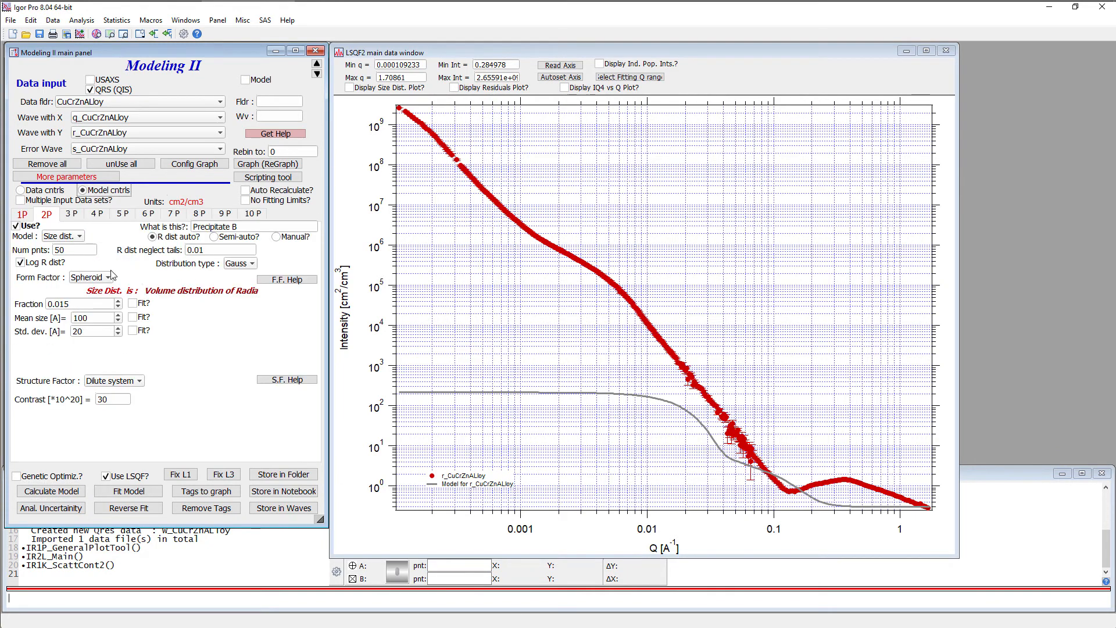
click(47, 216)
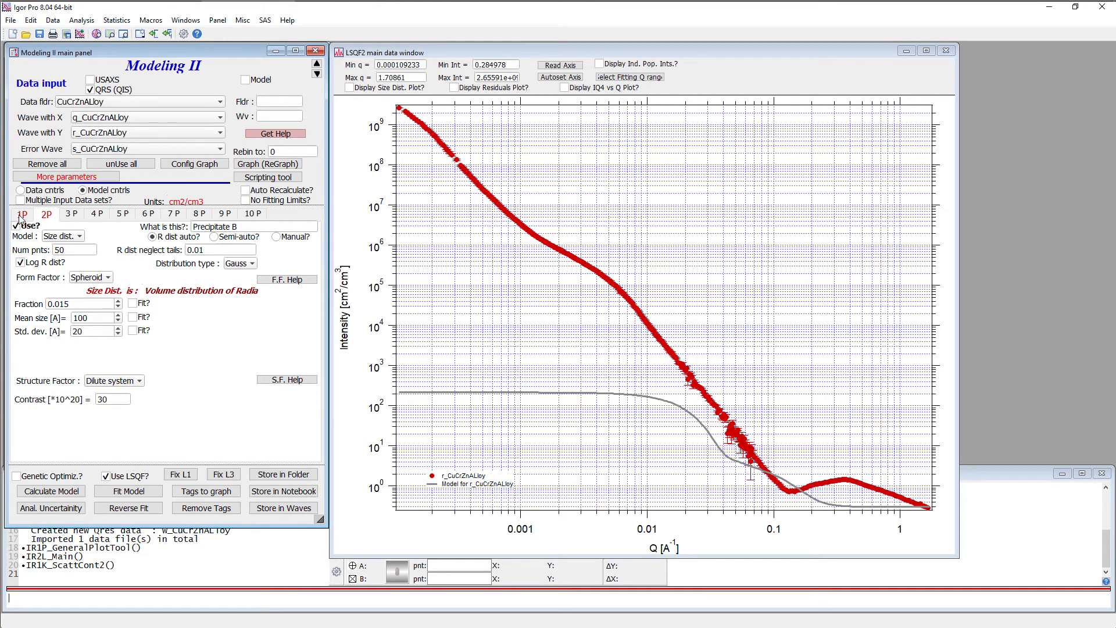
click(22, 215)
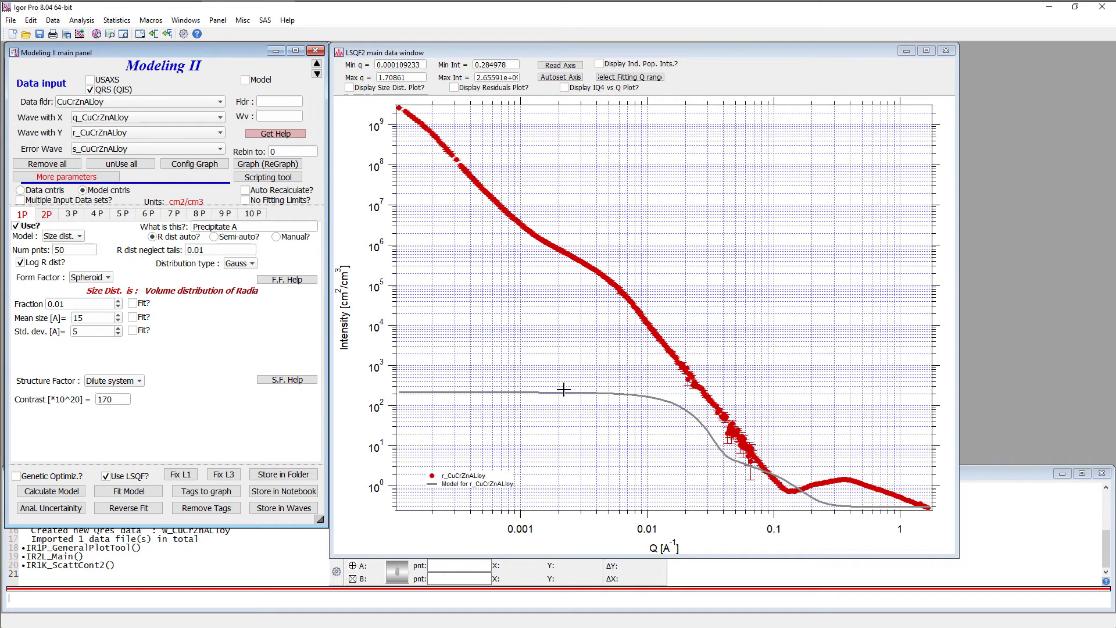
drag(561, 362, 727, 464)
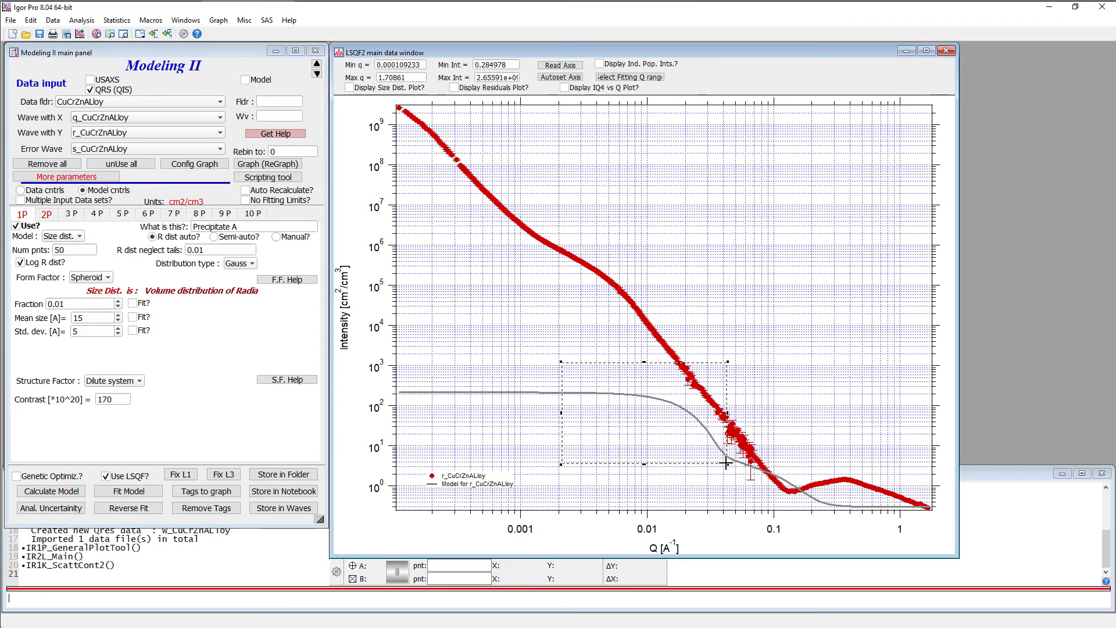
click(49, 218)
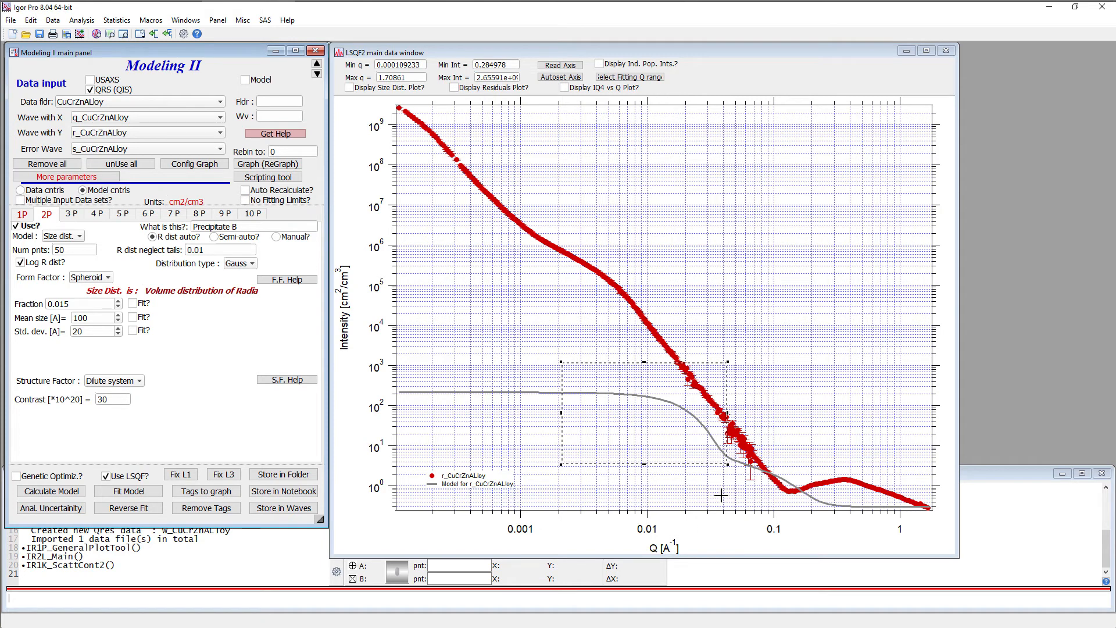
click(785, 419)
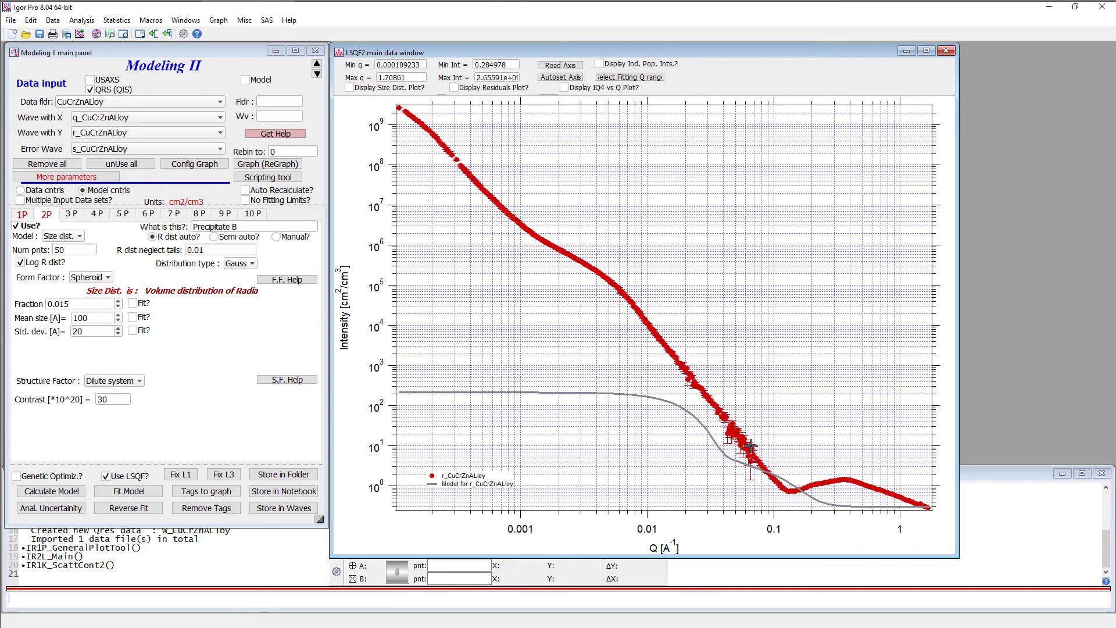
drag(731, 452, 818, 505)
click(22, 214)
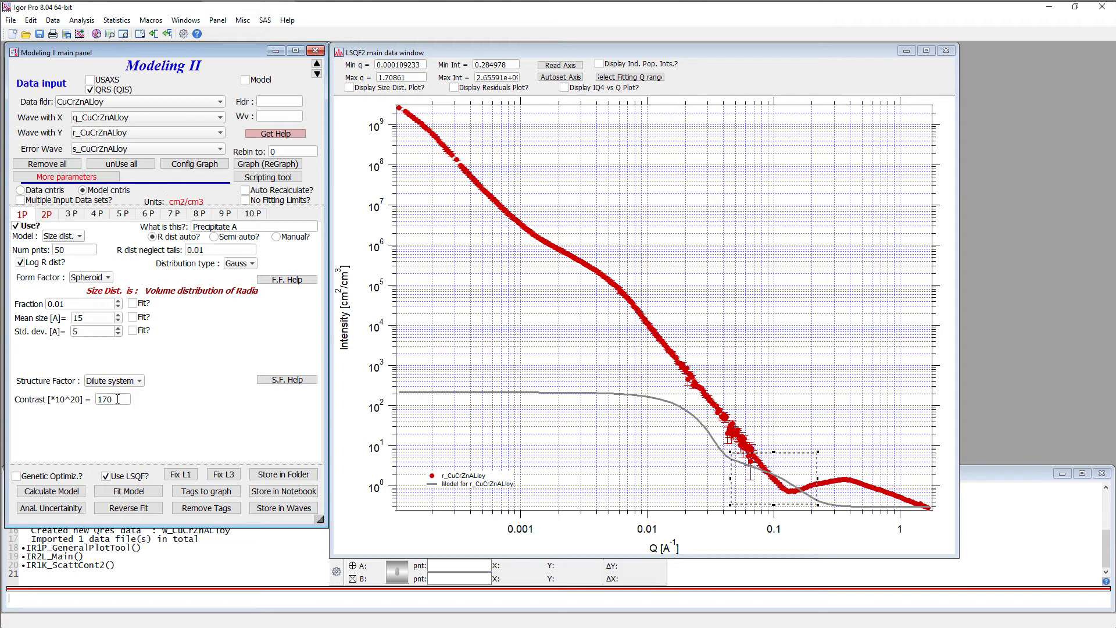
click(47, 214)
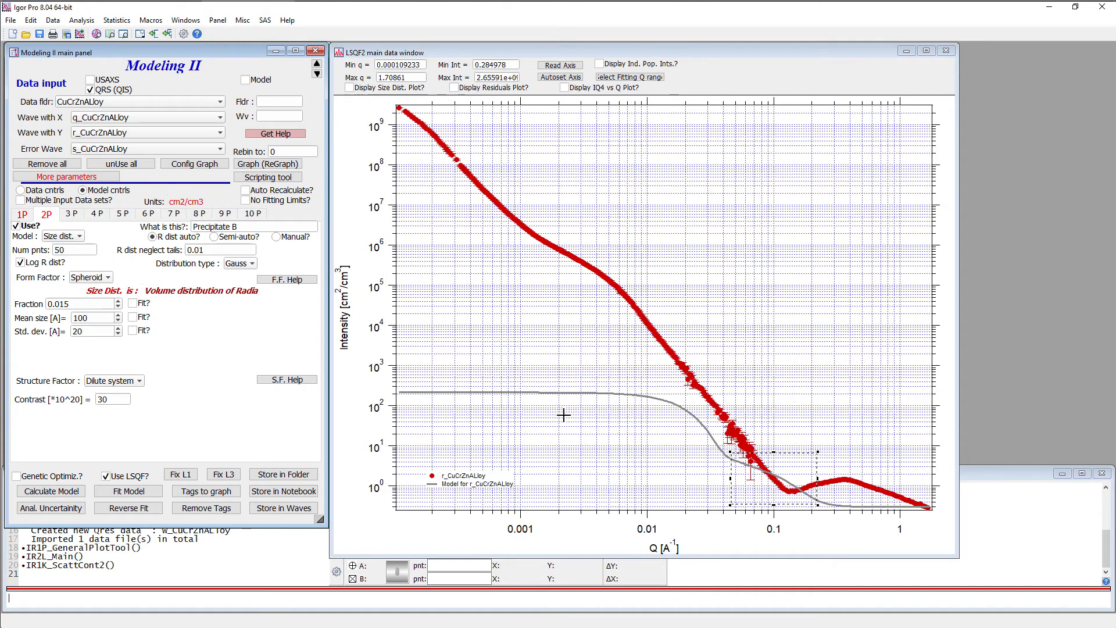
click(806, 404)
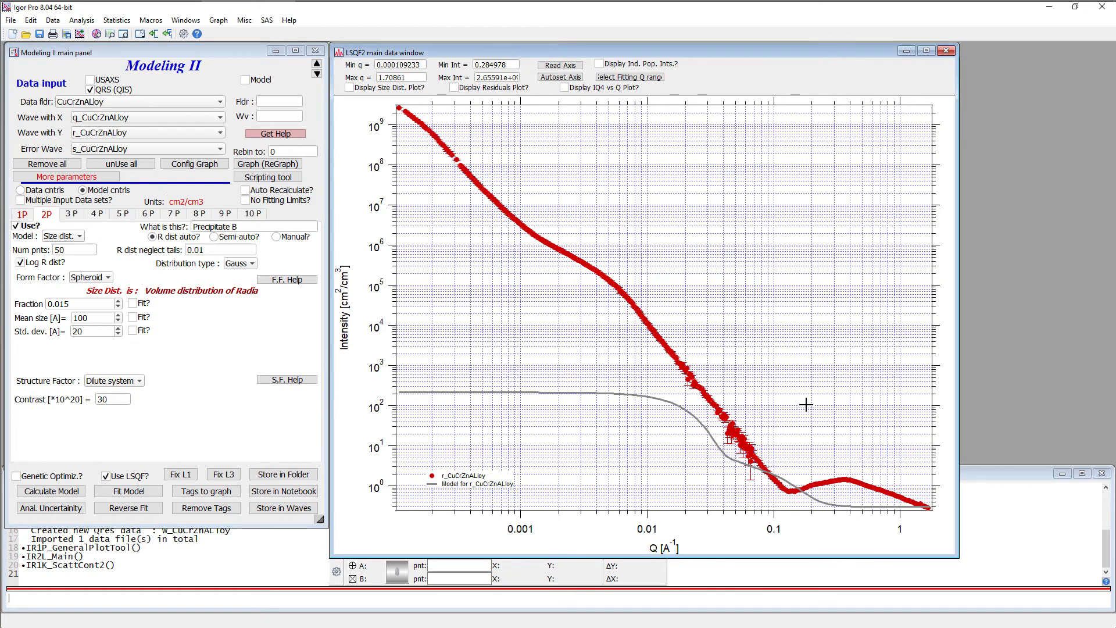
click(22, 214)
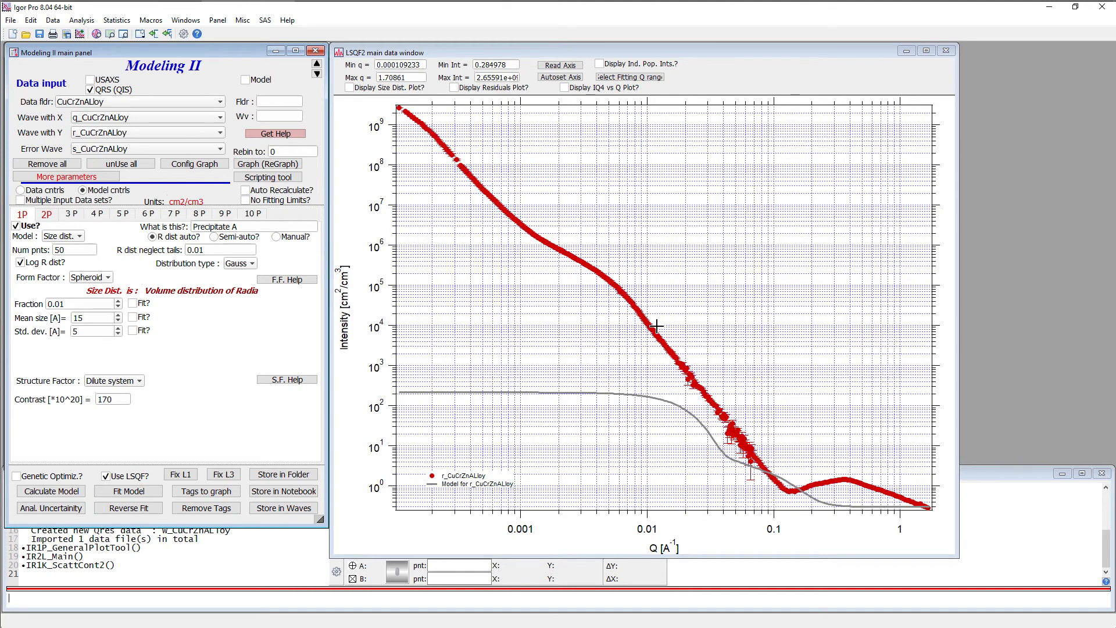
Step: Draw a reference line of -4 slope on the scattering graph and shift the graph window slightly away from the modeling panel
click(590, 231)
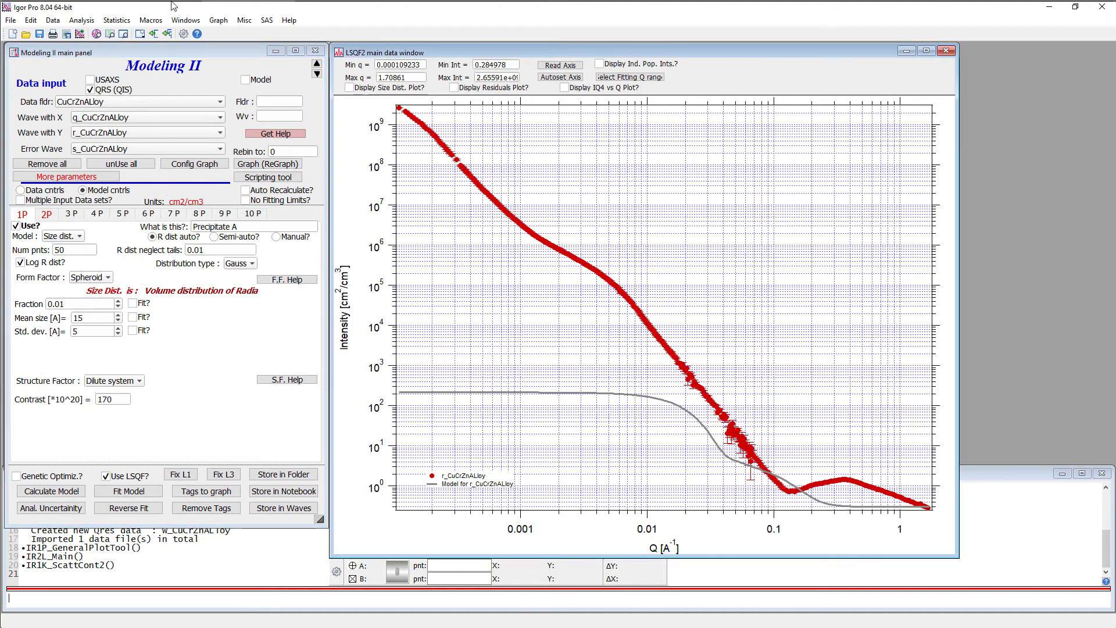
click(276, 21)
mouse_move(310, 100)
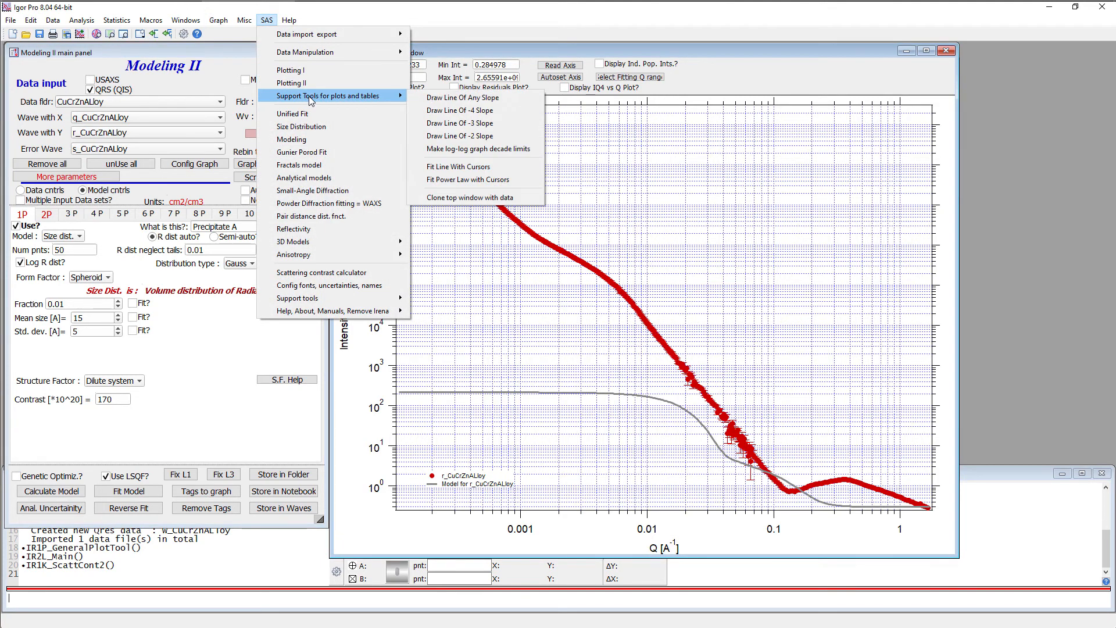
click(486, 111)
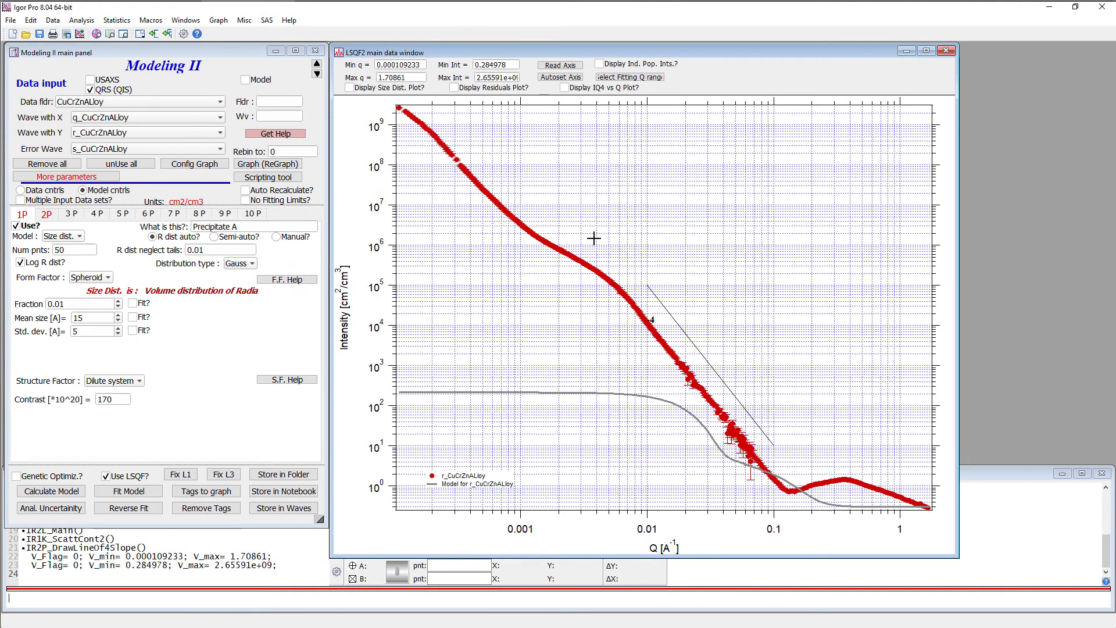
drag(432, 55, 456, 56)
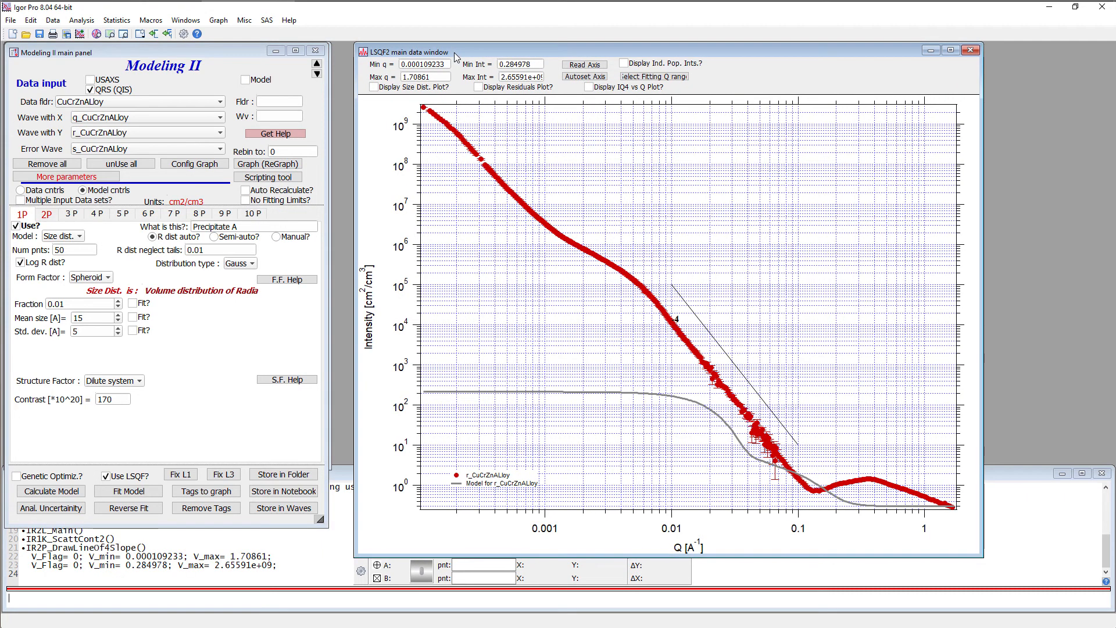
Step: Move the -4 slope reference line onto the measured data's steep power-law section and place its -4 label beside the curve near 0.03 Q
key(ctrl+t)
drag(733, 368, 749, 413)
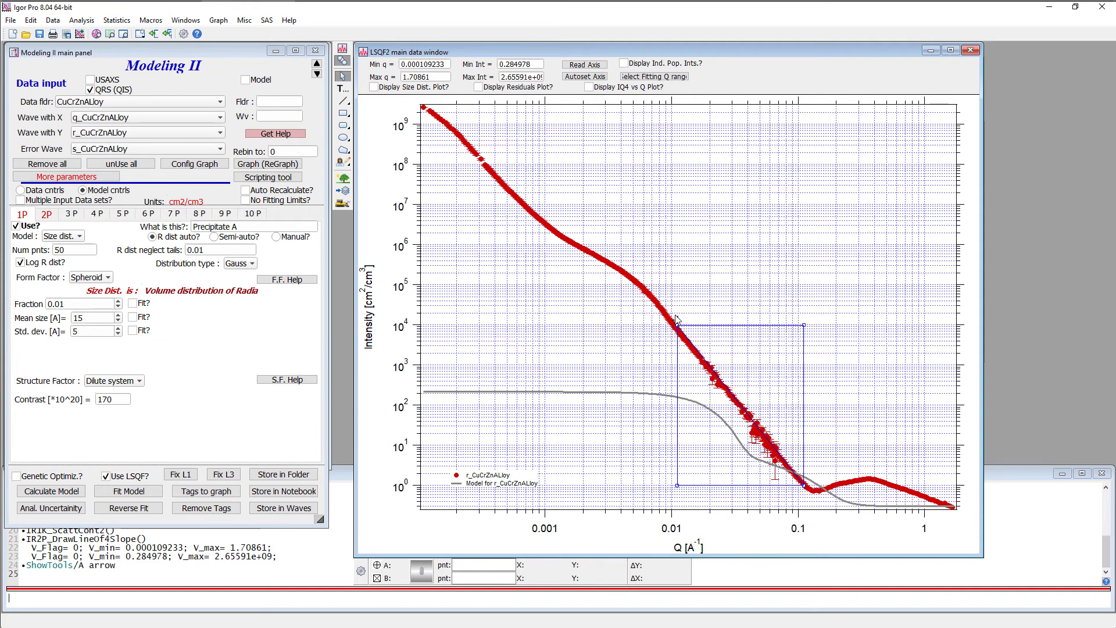
click(676, 319)
drag(678, 321, 737, 372)
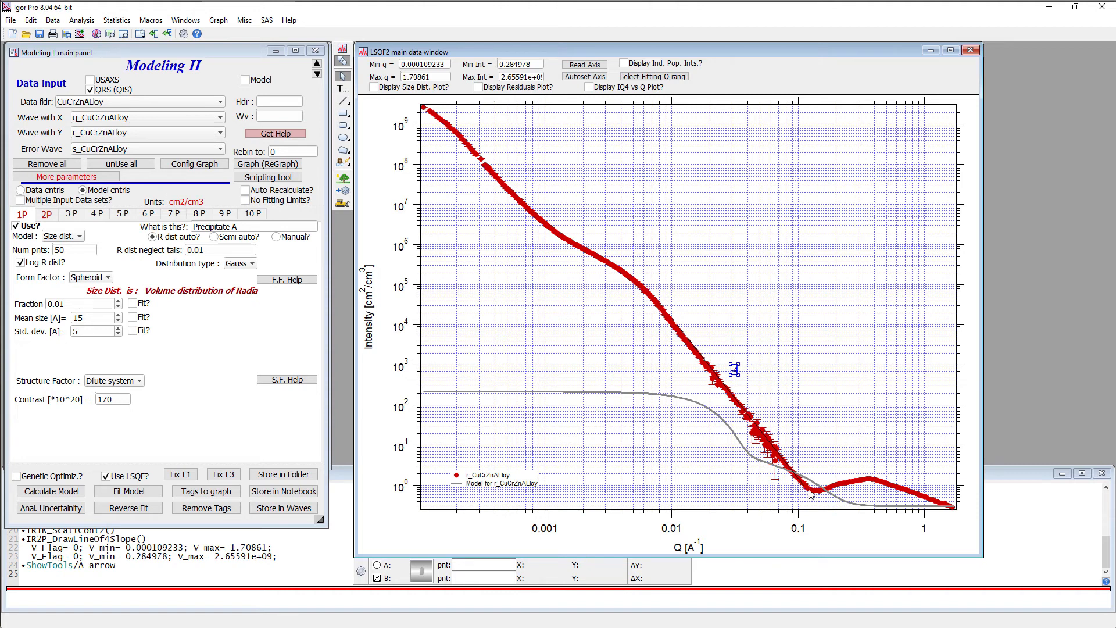
click(807, 369)
key(ctrl+t)
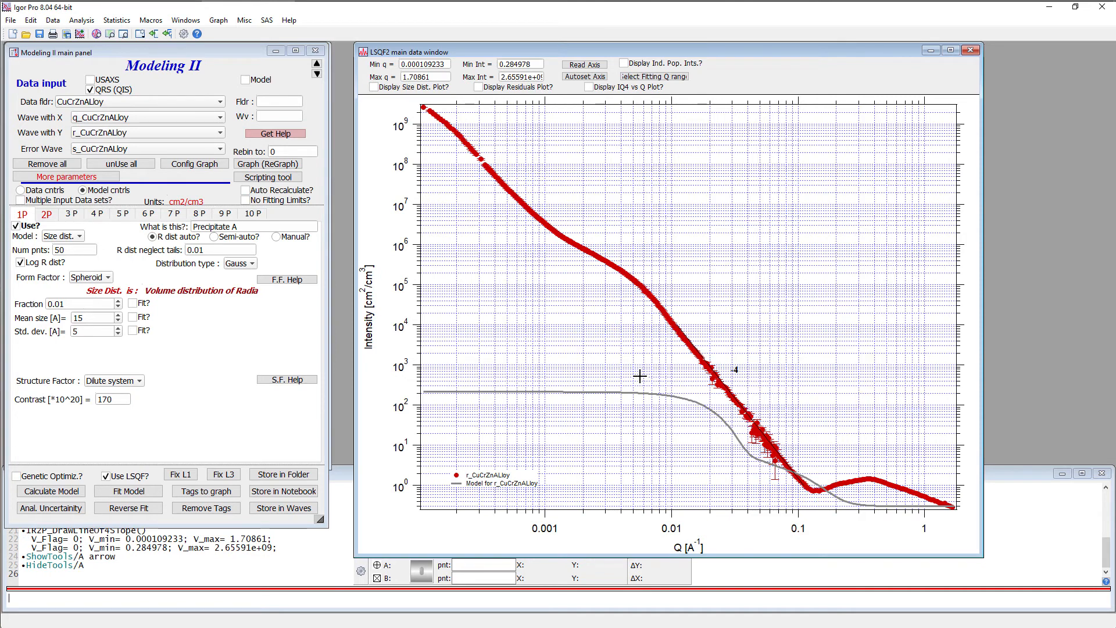
Step: Examine the scattering graph by marking the mid-Q and high-Q regions of the two model populations and the low-Q measured scattering
drag(640, 376, 838, 499)
click(882, 426)
drag(748, 459, 609, 380)
click(667, 367)
drag(751, 452, 857, 508)
click(859, 410)
drag(800, 445, 958, 508)
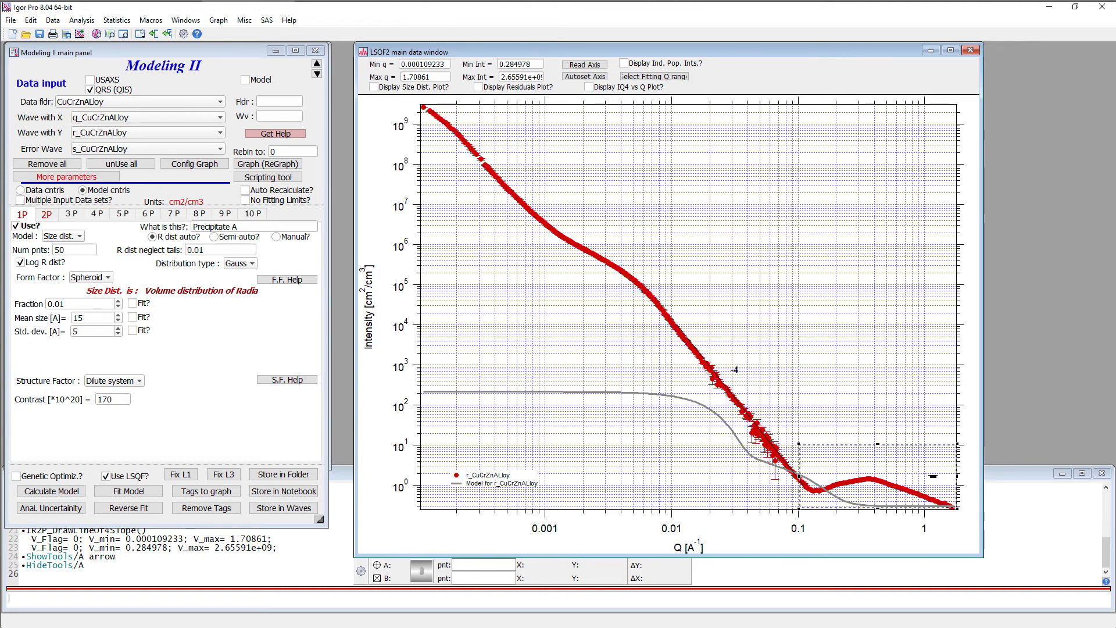
click(545, 220)
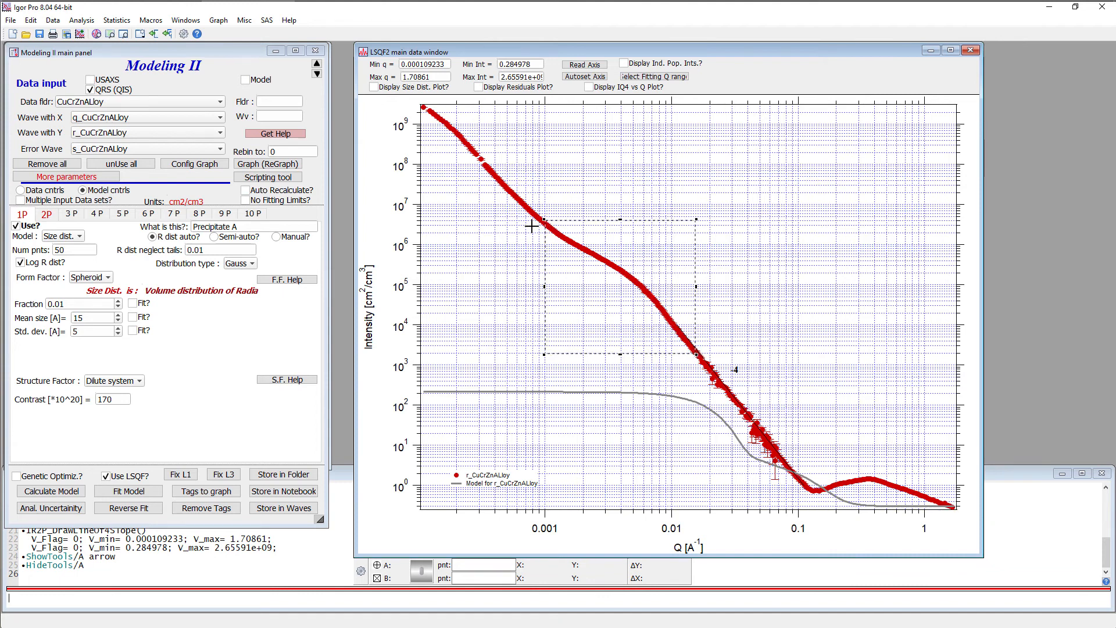
drag(530, 226, 487, 161)
click(688, 190)
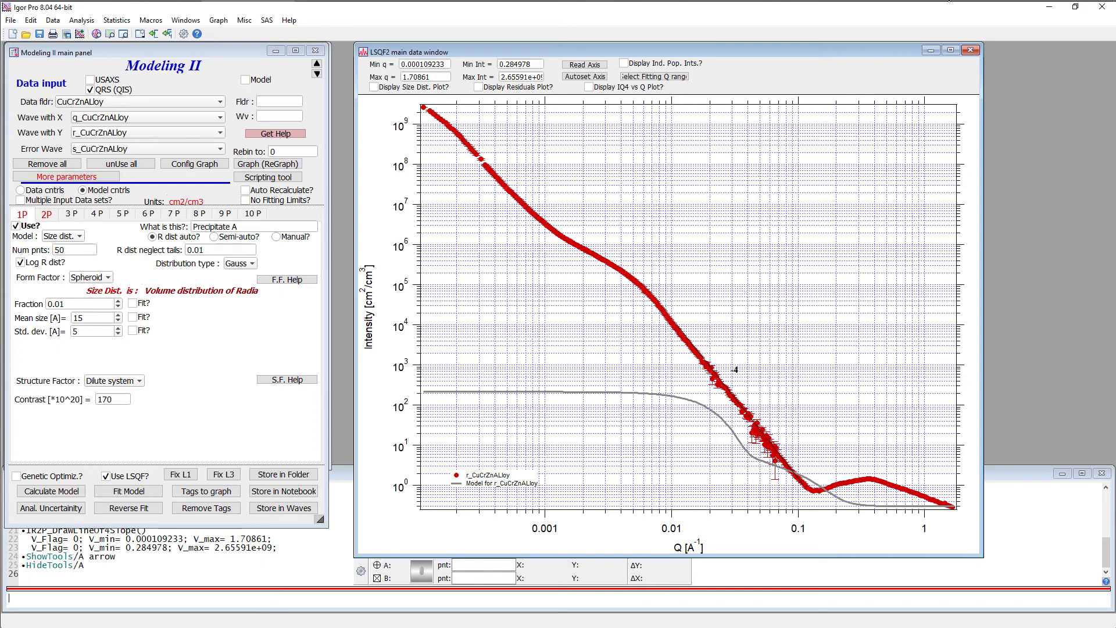
Step: Switch to the PowerPoint Example slide in Firefox, shift its window slightly and place the text cursor at the end of the last bullet
click(1051, 9)
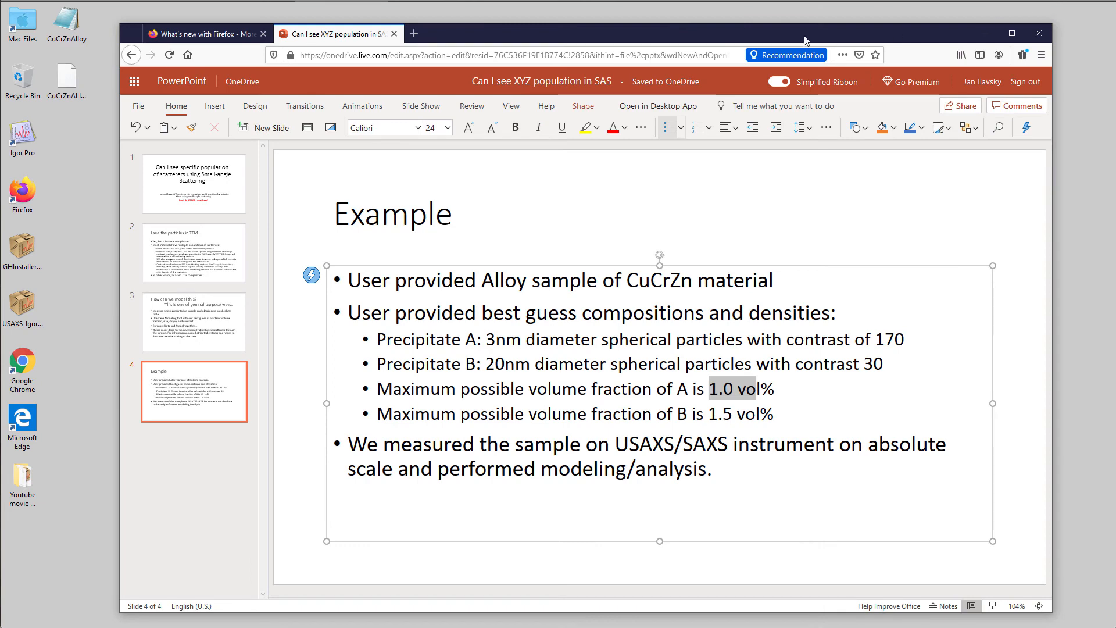
drag(804, 34, 779, 19)
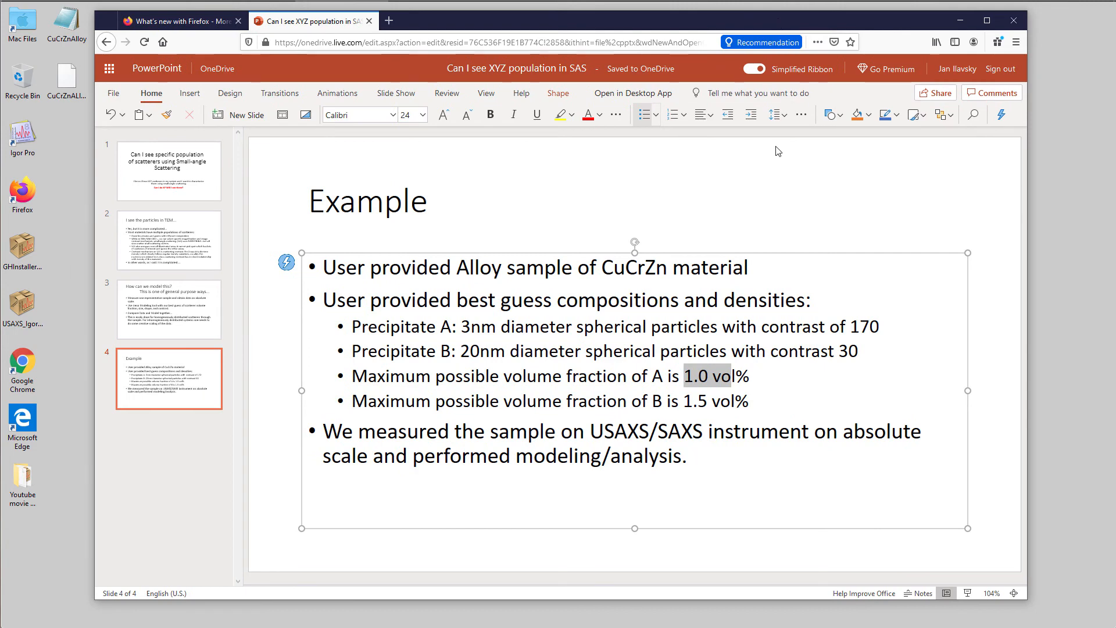
click(794, 451)
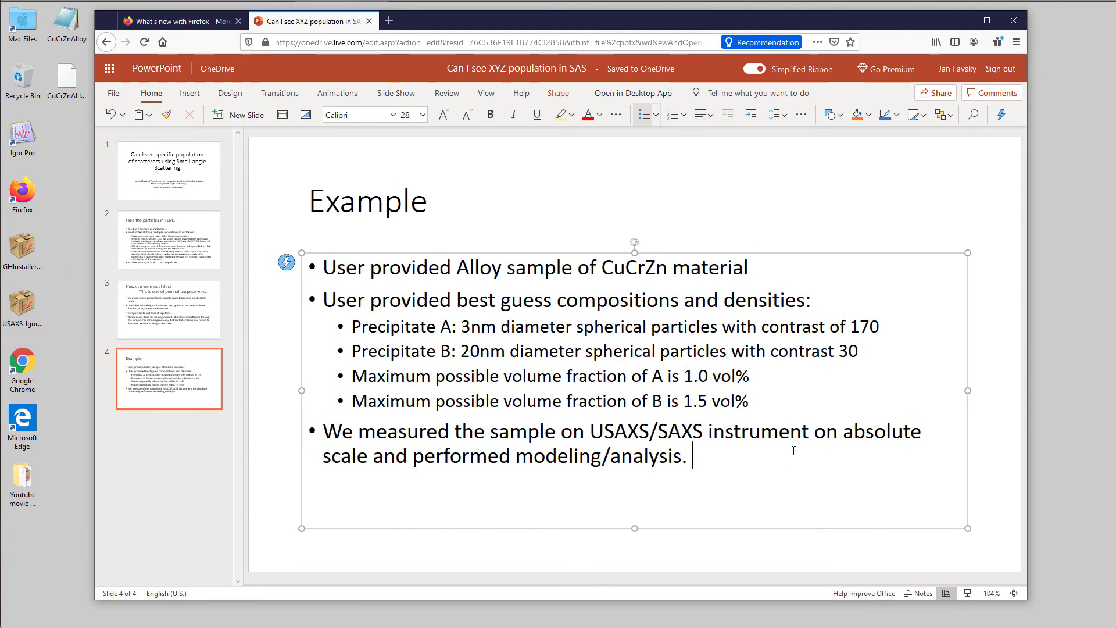